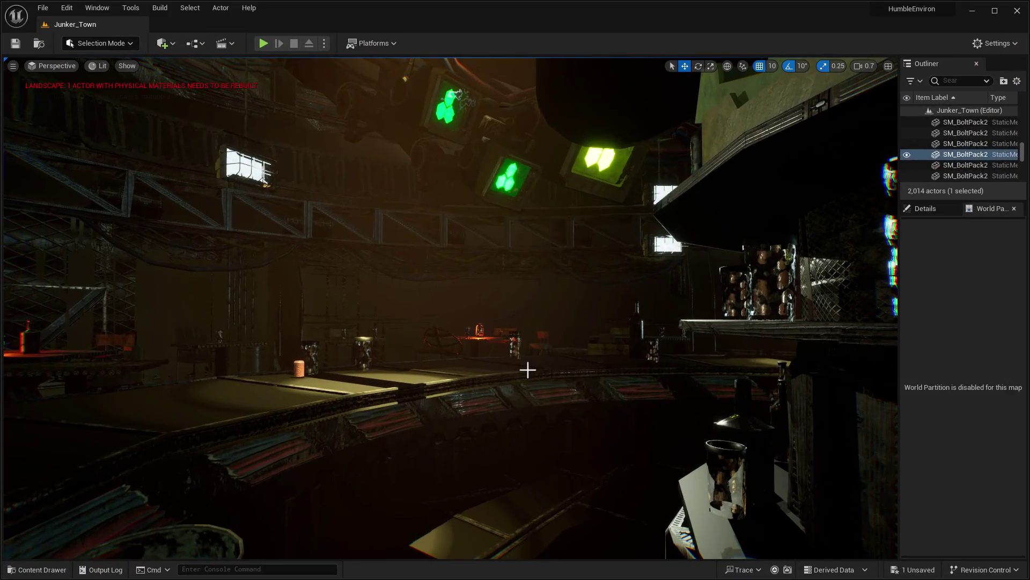
Look around the dark bar interior and its surroundings in the Junker_Town level.
right_drag(528, 369, 686, 370)
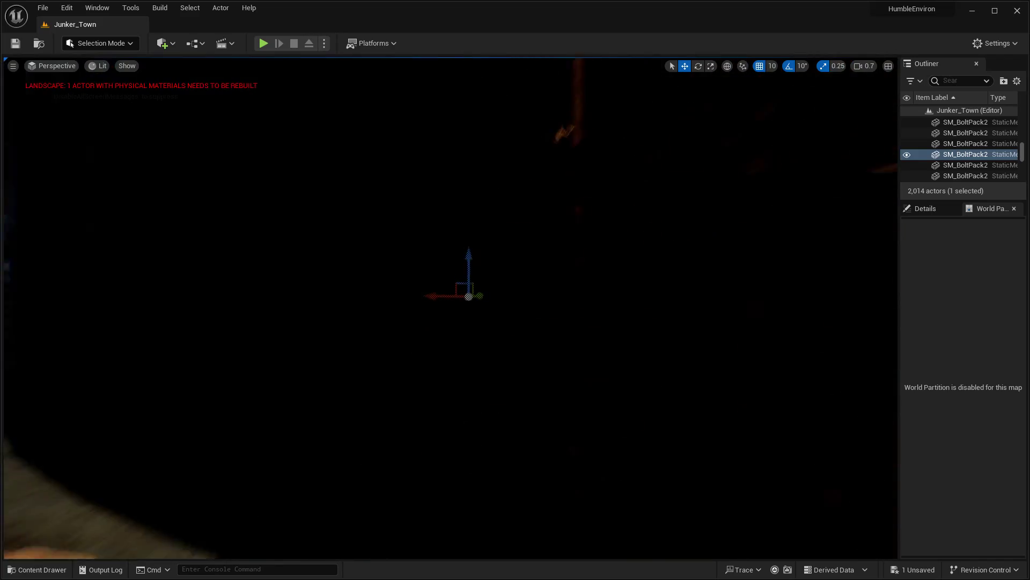
right_drag(633, 329, 684, 282)
right_drag(773, 273, 723, 254)
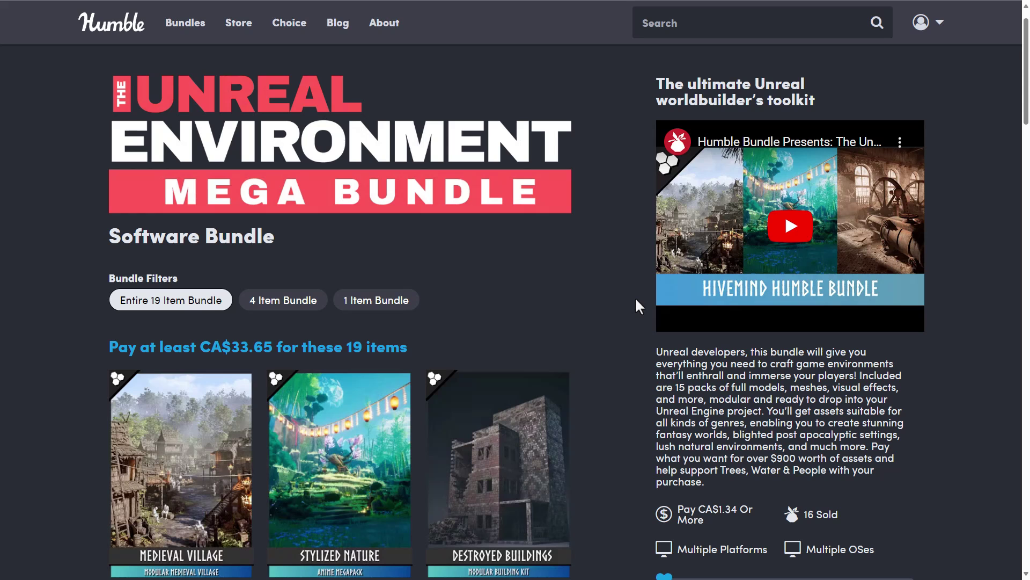
Switch to the browser and look through all the asset packs in the Unreal Environment Mega Bundle.
scroll(664, 466, down, 3)
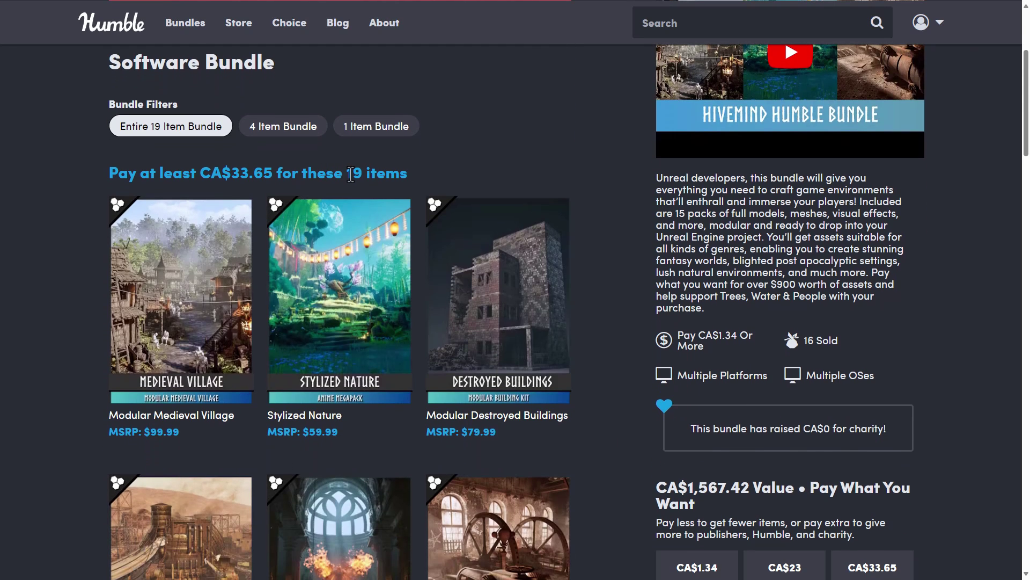
scroll(351, 174, down, 20)
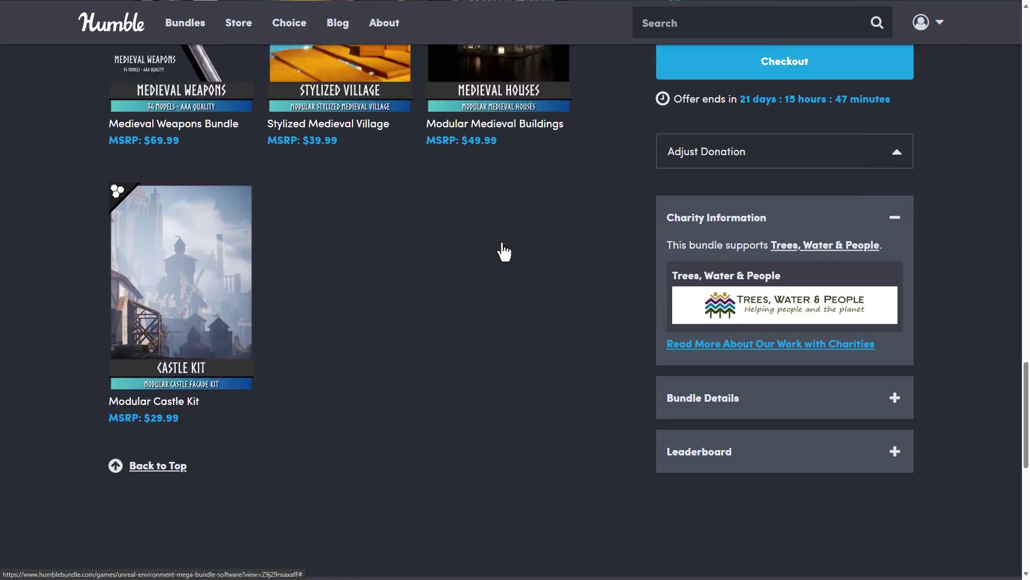
scroll(501, 251, up, 10)
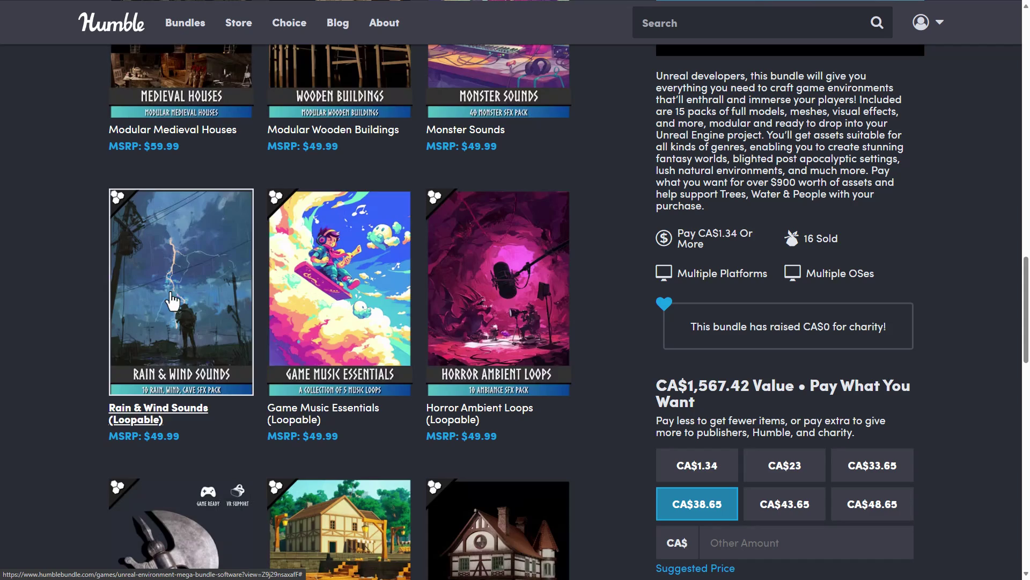
scroll(258, 333, up, 2)
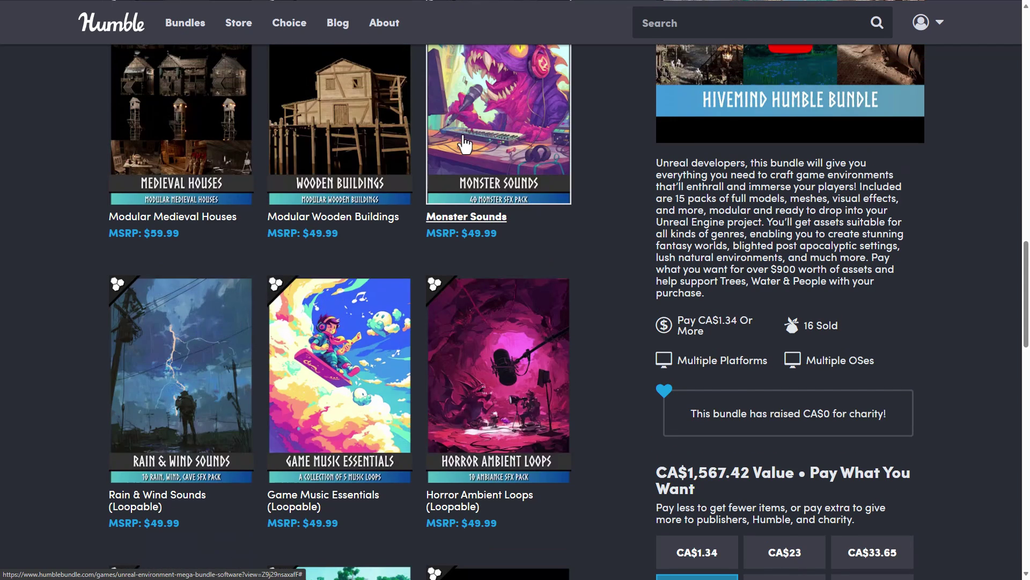
scroll(572, 203, up, 16)
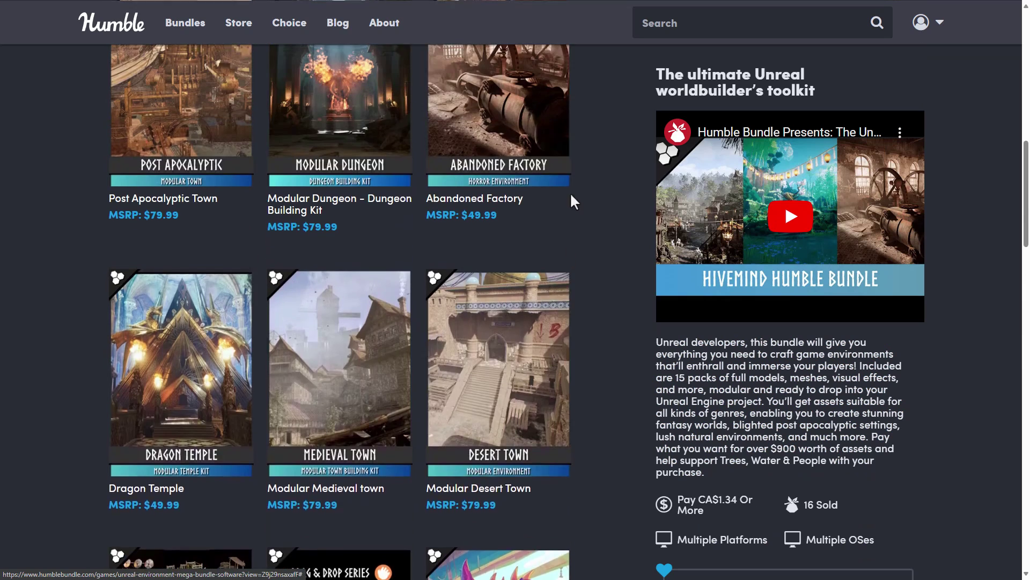
scroll(585, 212, up, 5)
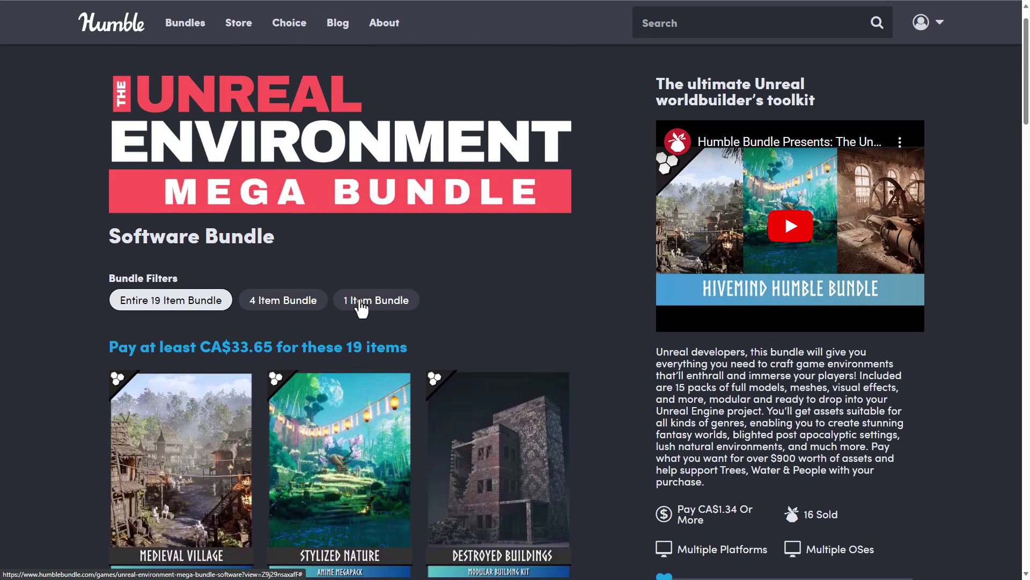
Filter the bundle by the 1 Item and 4 Item tiers to compare their contents, and return to the Entire 19 Item Bundle.
click(361, 305)
scroll(380, 325, down, 2)
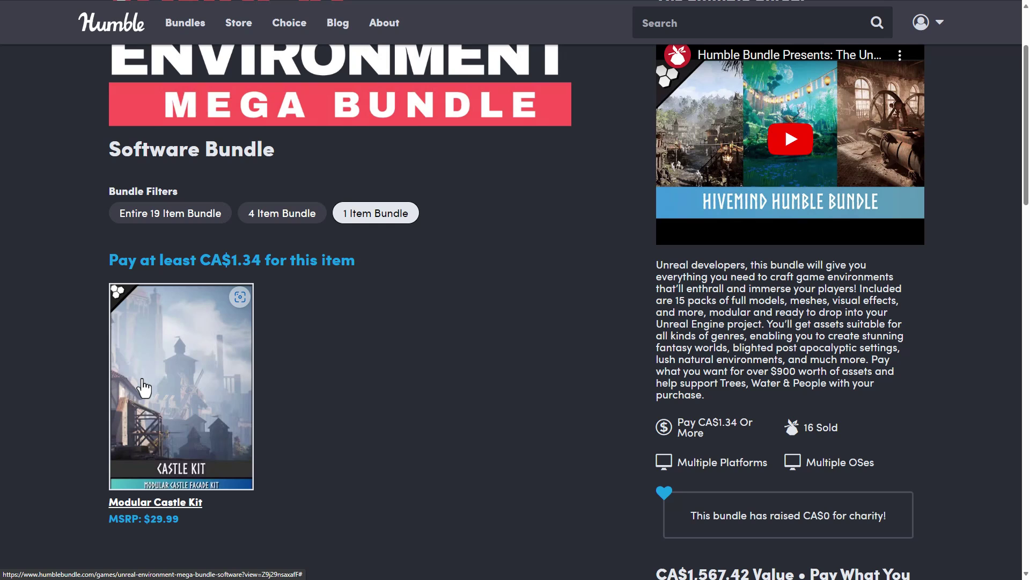
click(284, 214)
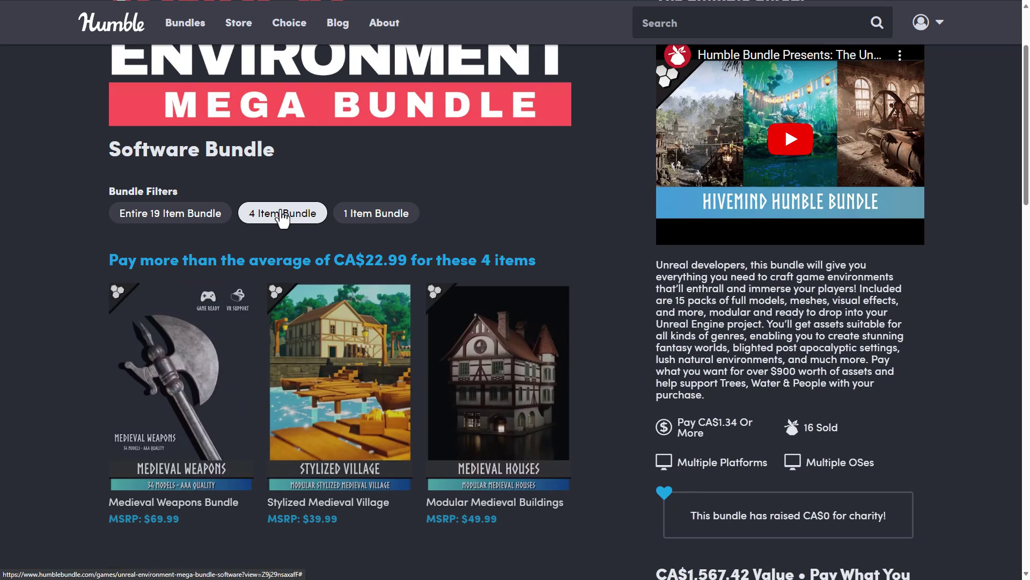
scroll(412, 265, down, 2)
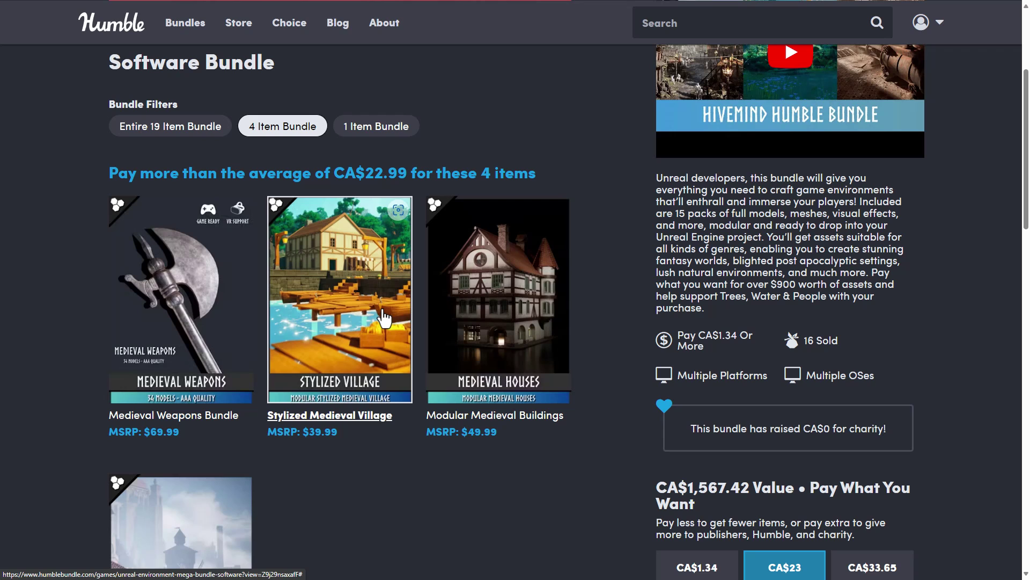
click(182, 129)
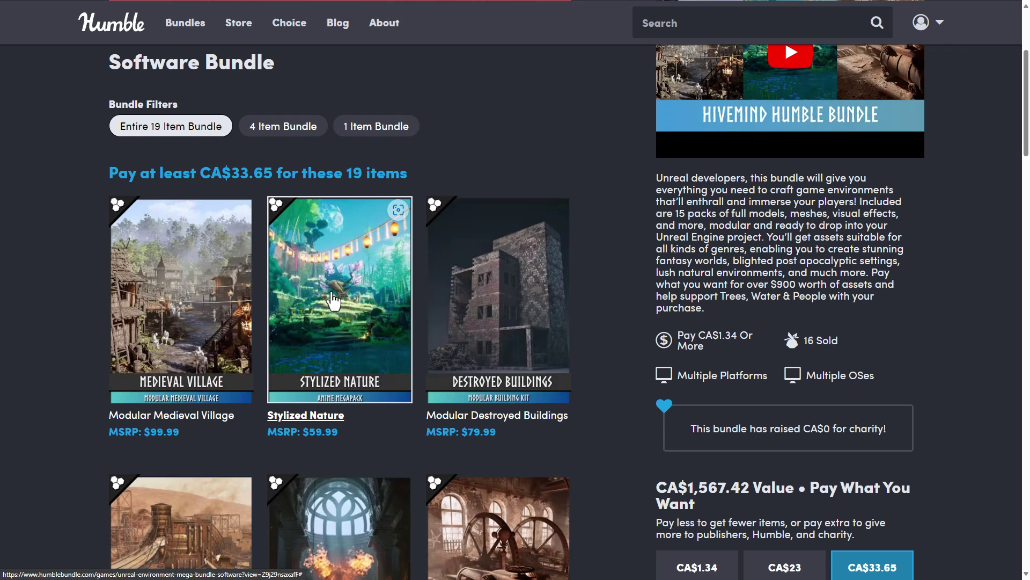
Examine the 19-item tier's packs, from the modular environments to the sound and music packs, and return to the start of the list.
scroll(504, 300, down, 7)
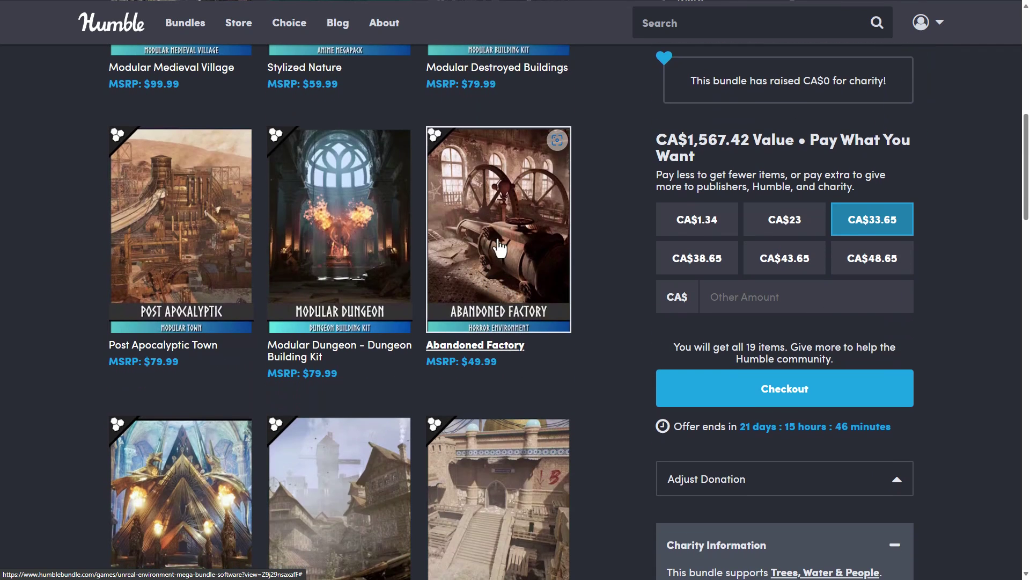
scroll(172, 248, down, 2)
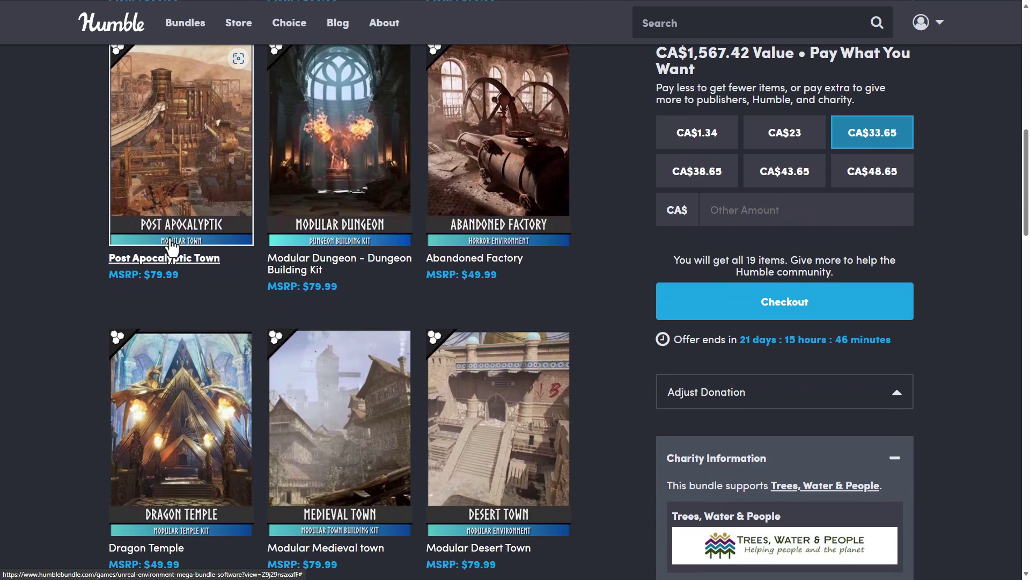
scroll(171, 216, down, 3)
scroll(170, 200, up, 3)
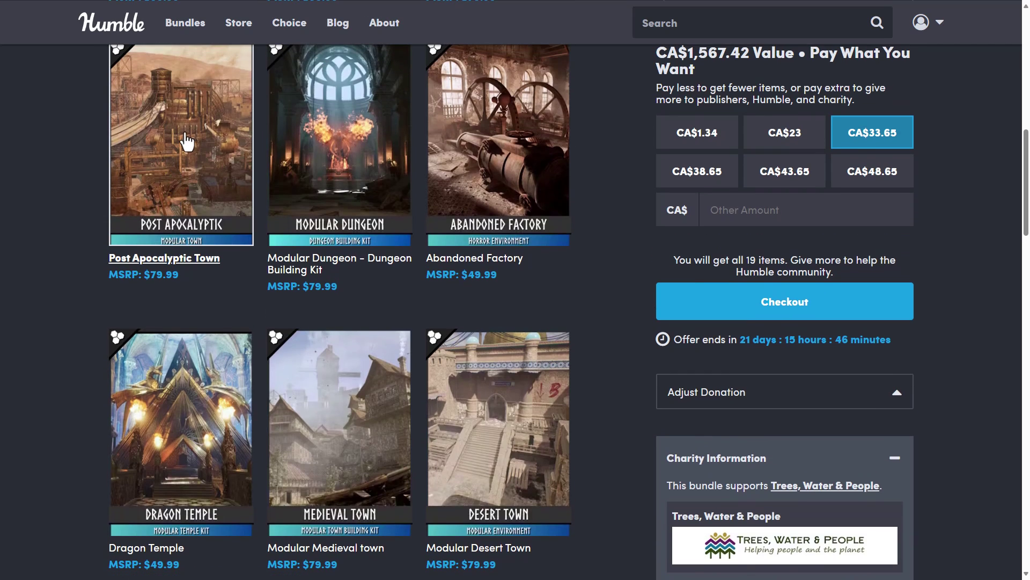
scroll(174, 183, down, 4)
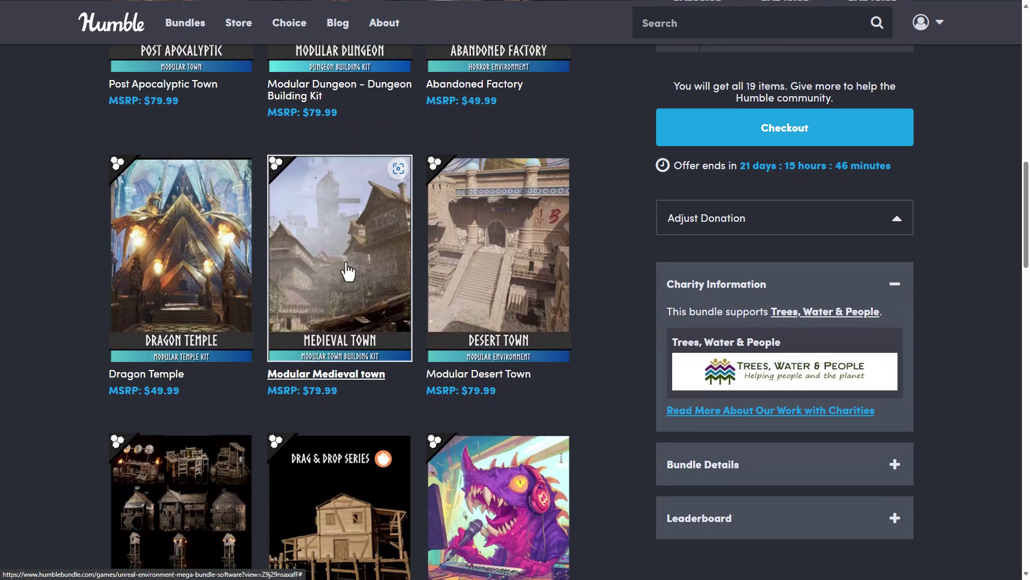
scroll(347, 271, down, 1)
scroll(348, 271, down, 1)
scroll(507, 192, down, 4)
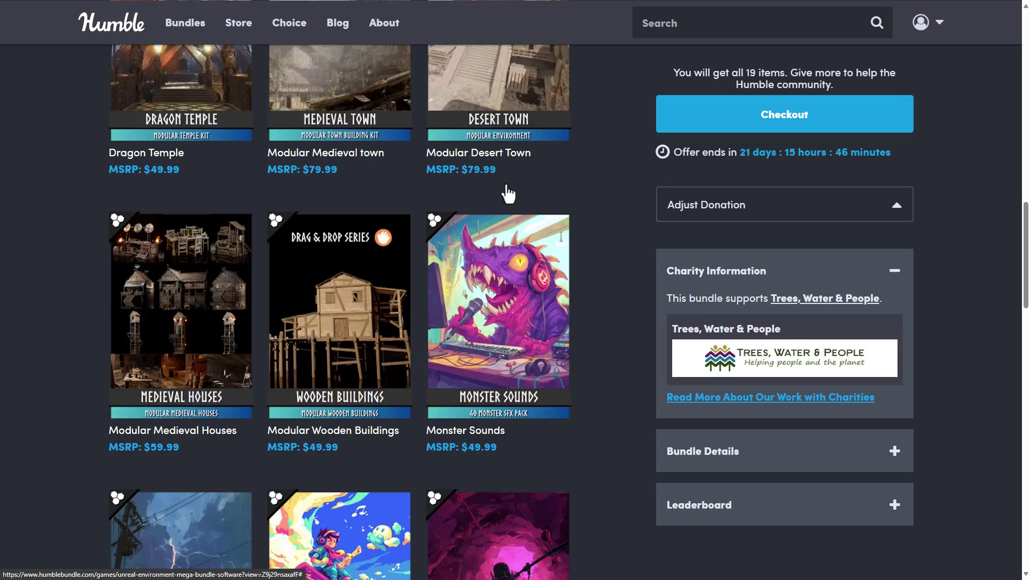
scroll(350, 295, down, 12)
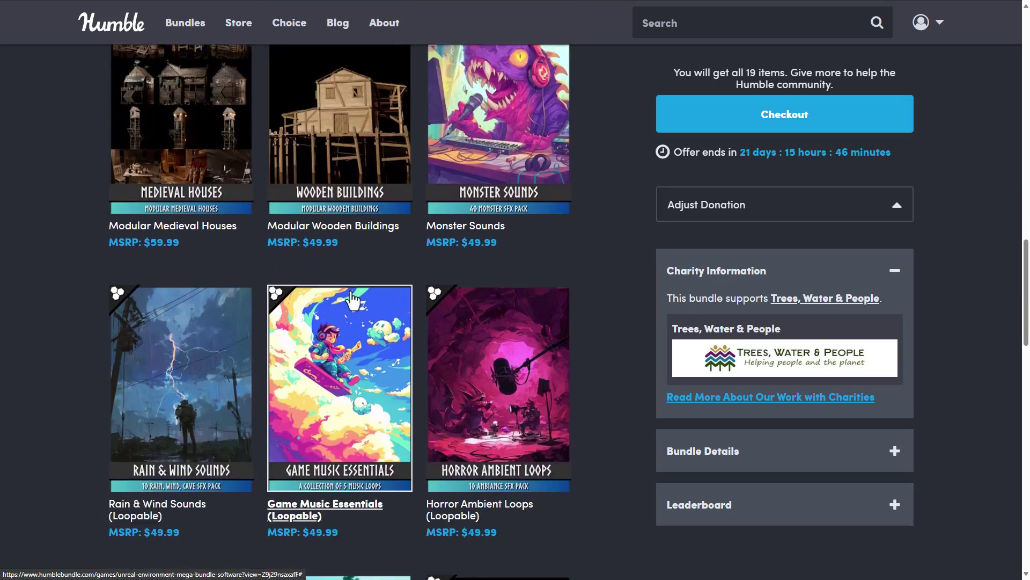
scroll(350, 294, up, 20)
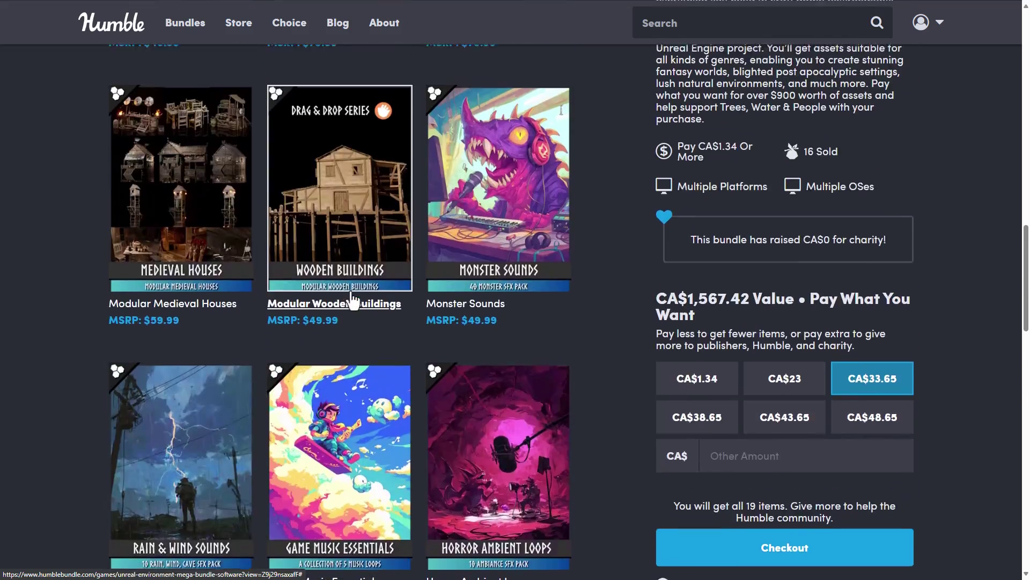
scroll(351, 300, up, 7)
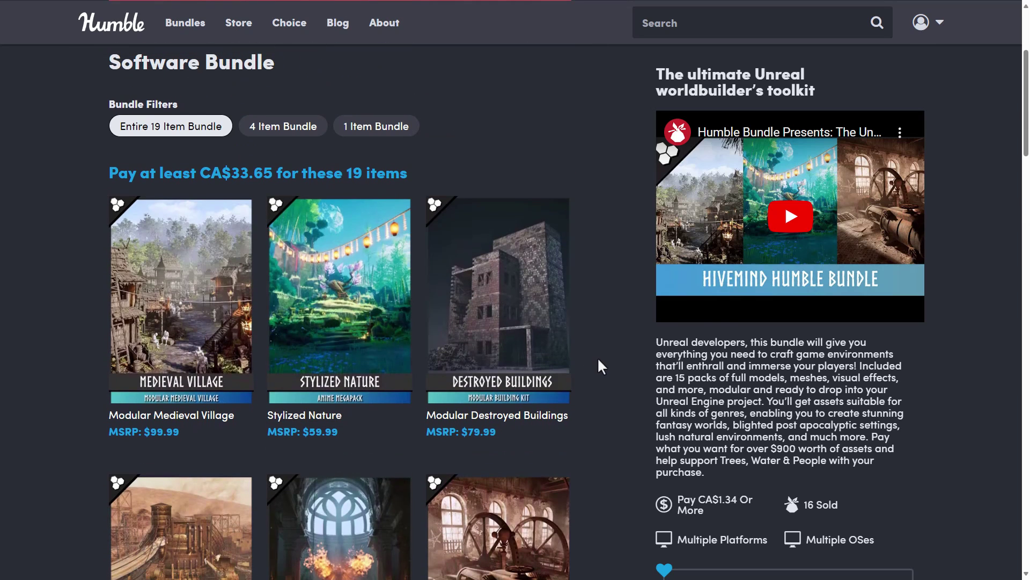
Switch to the Epic Game Worlds in Unity bundle page and reduce its zoom to 100%, keeping the browser full screen.
key(ctrl+Tab)
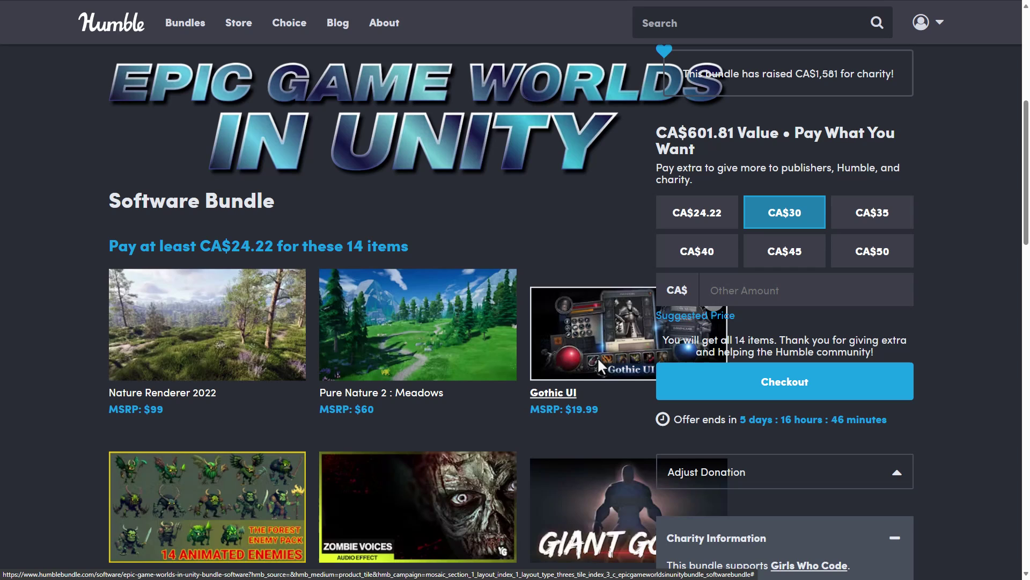
key(F11)
key(ctrl+minus)
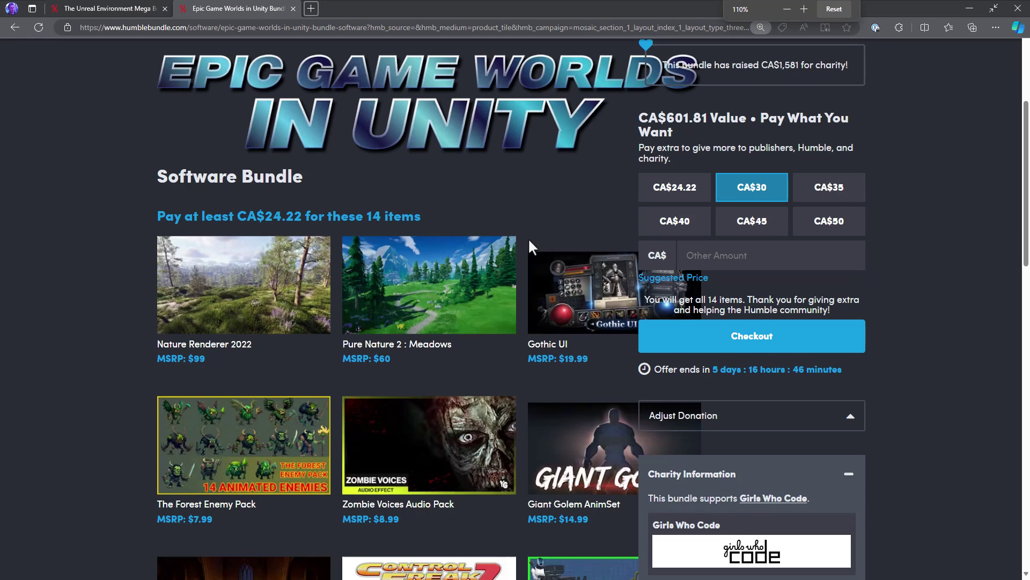
key(ctrl+minus)
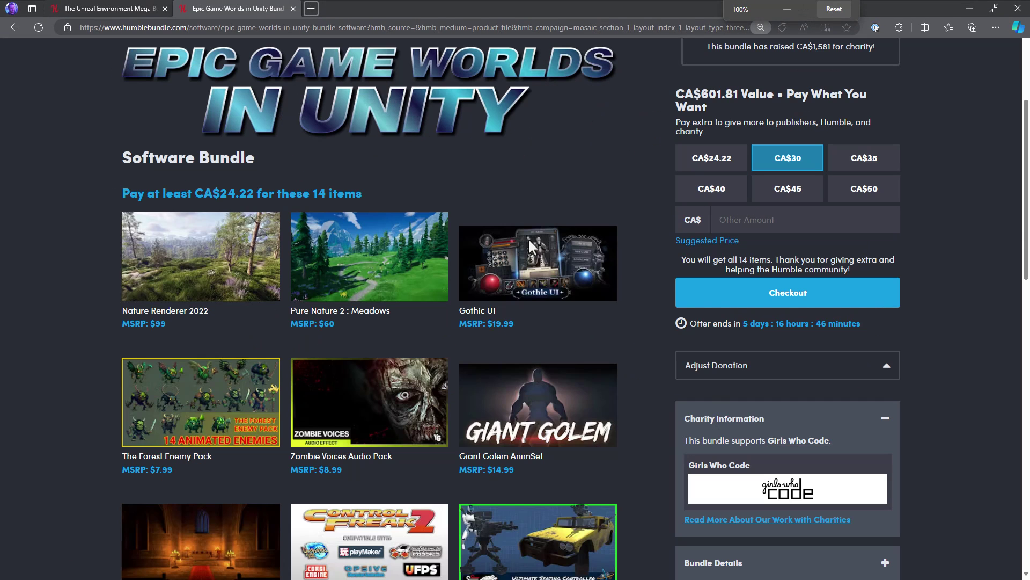
key(F11)
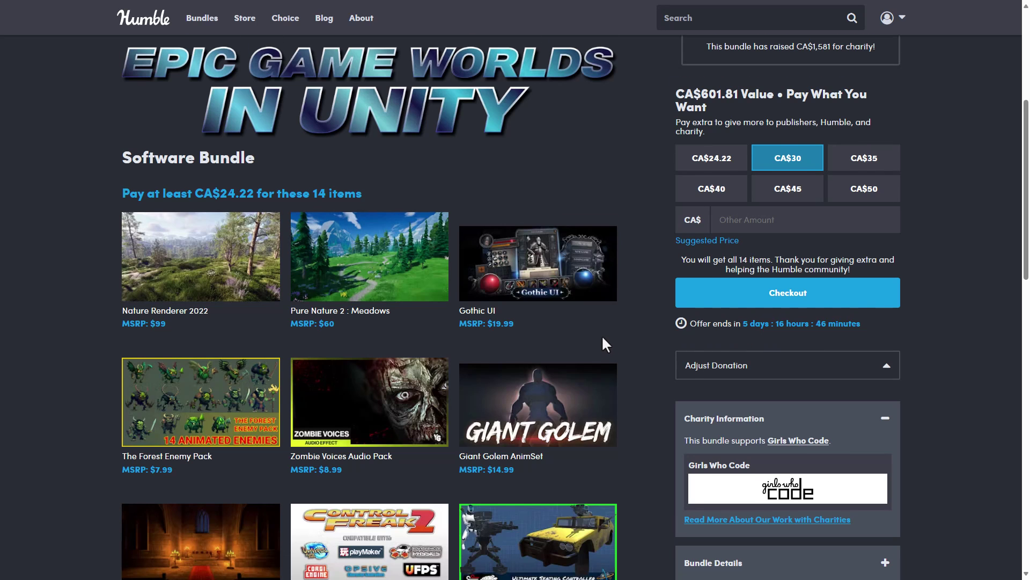
Examine the items and prices in the Epic Game Worlds in Unity bundle, from Nature Renderer 2022 to Semantic Color Palette.
scroll(601, 335, down, 2)
scroll(347, 171, up, 2)
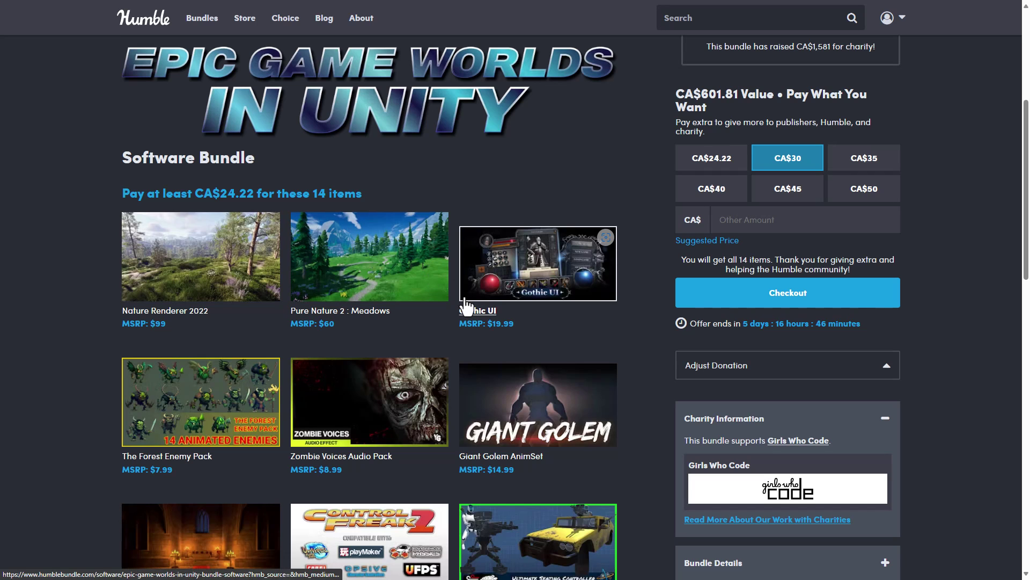
scroll(514, 466, down, 8)
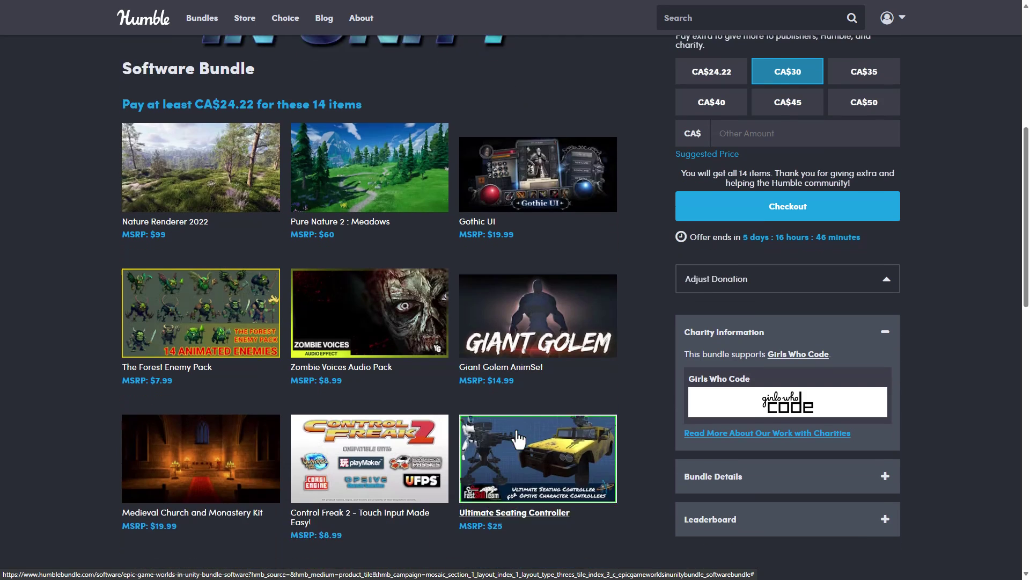
scroll(516, 427, down, 1)
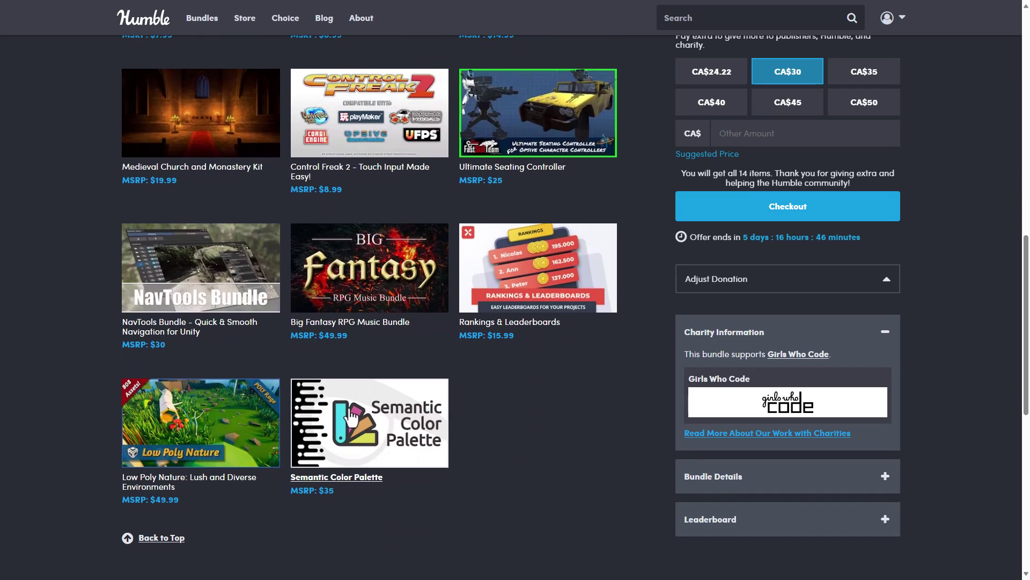
scroll(262, 385, up, 4)
scroll(444, 361, up, 4)
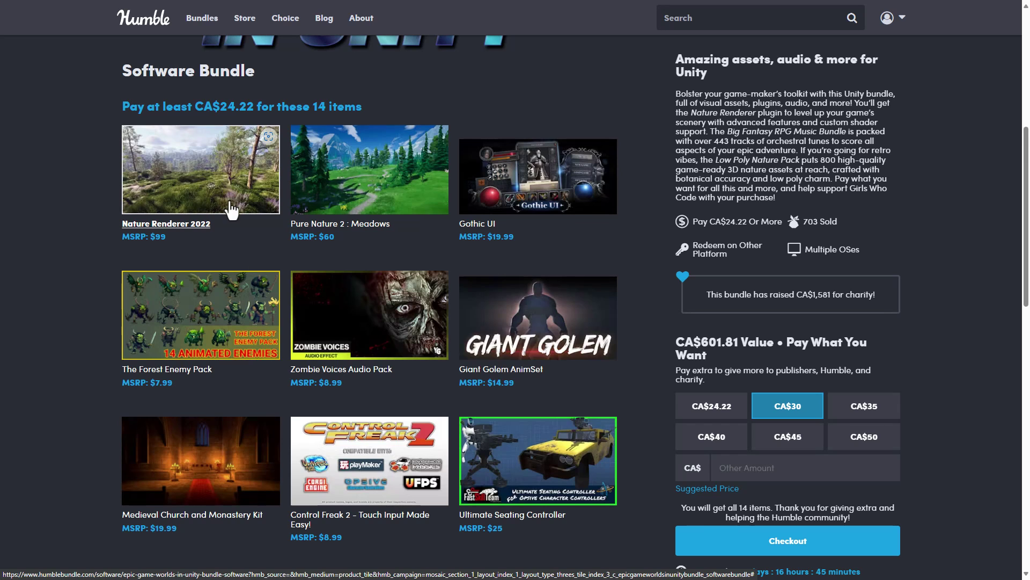
scroll(232, 209, down, 3)
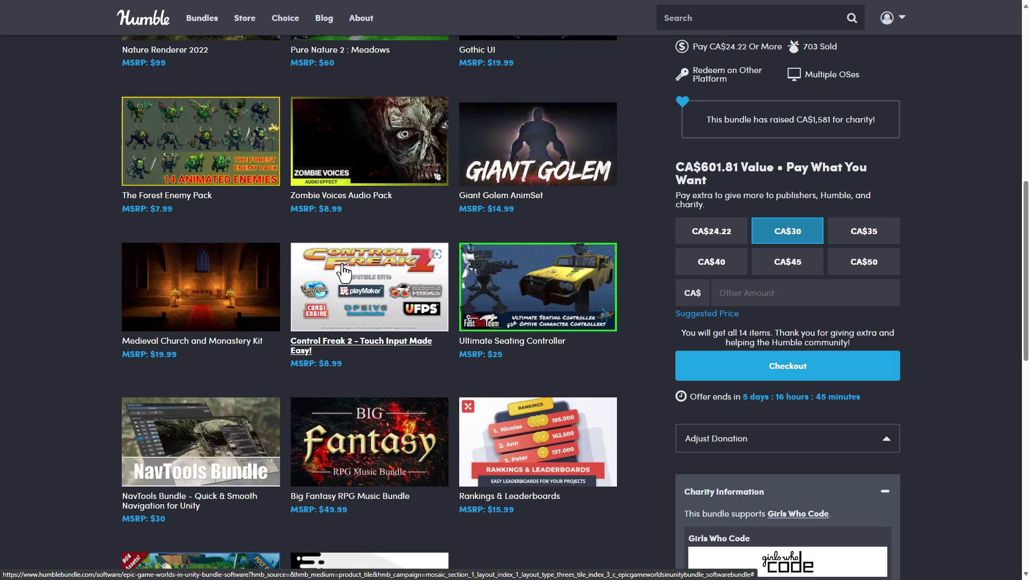
scroll(362, 277, down, 2)
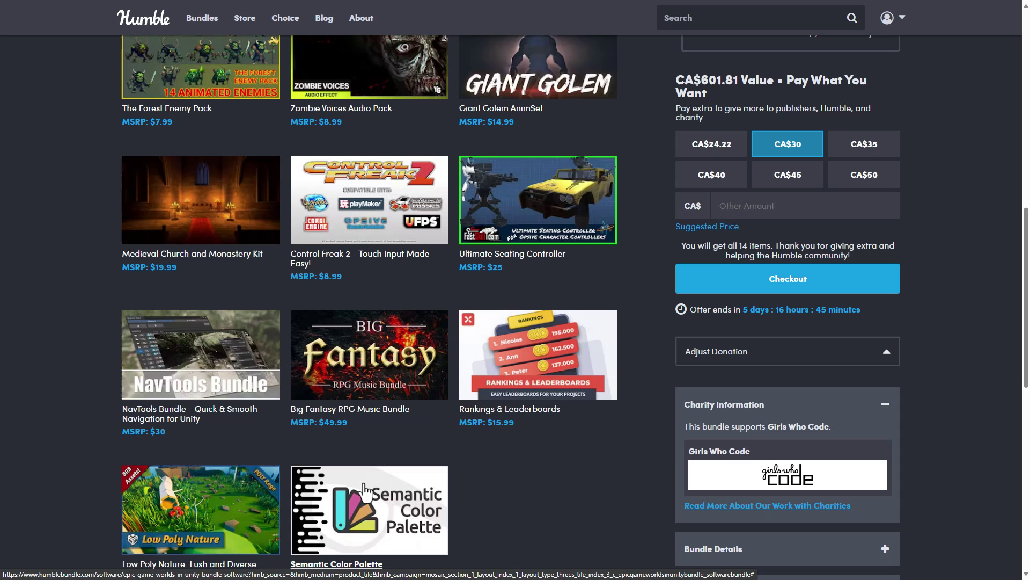
scroll(424, 350, up, 3)
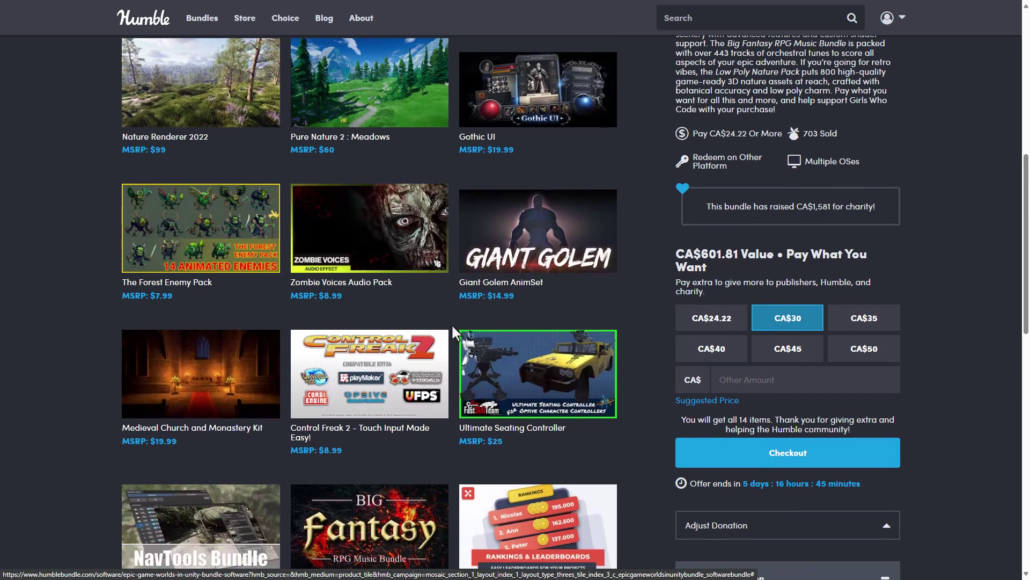
View the details of the Ultimate Seating Controller, close them, and look over the Unity bundle's item list again.
click(548, 370)
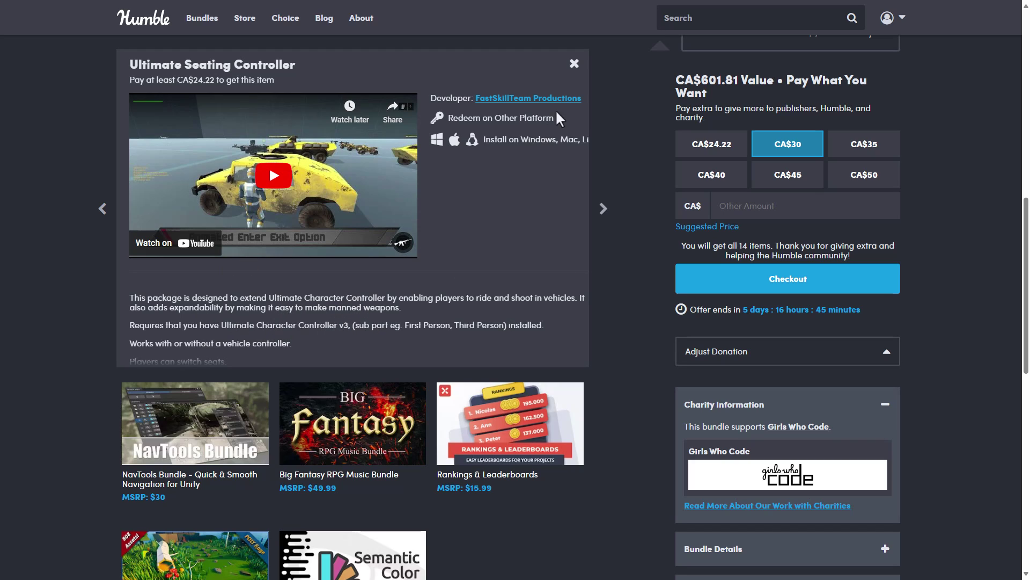
click(574, 63)
scroll(484, 233, up, 8)
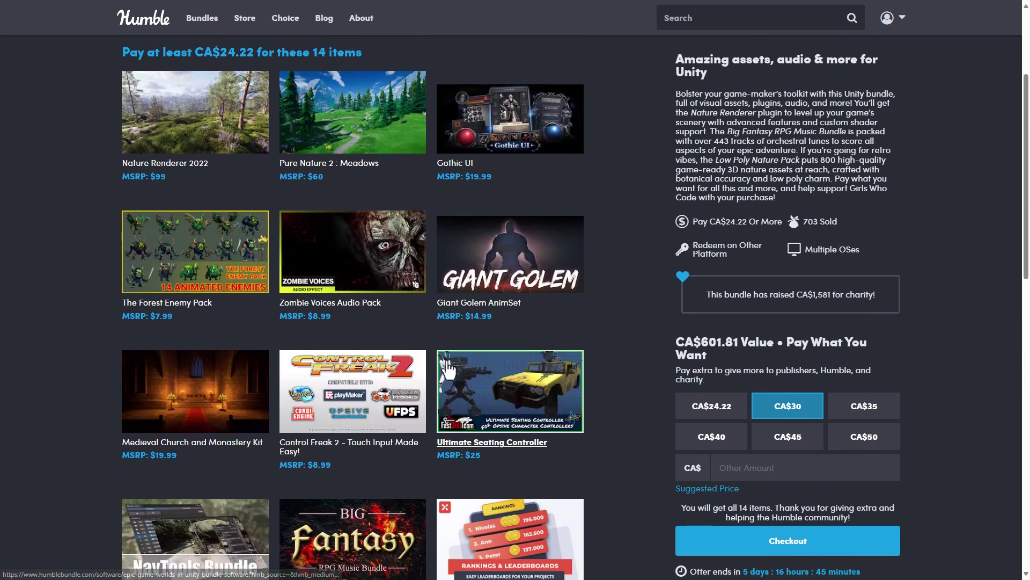
scroll(504, 380, up, 3)
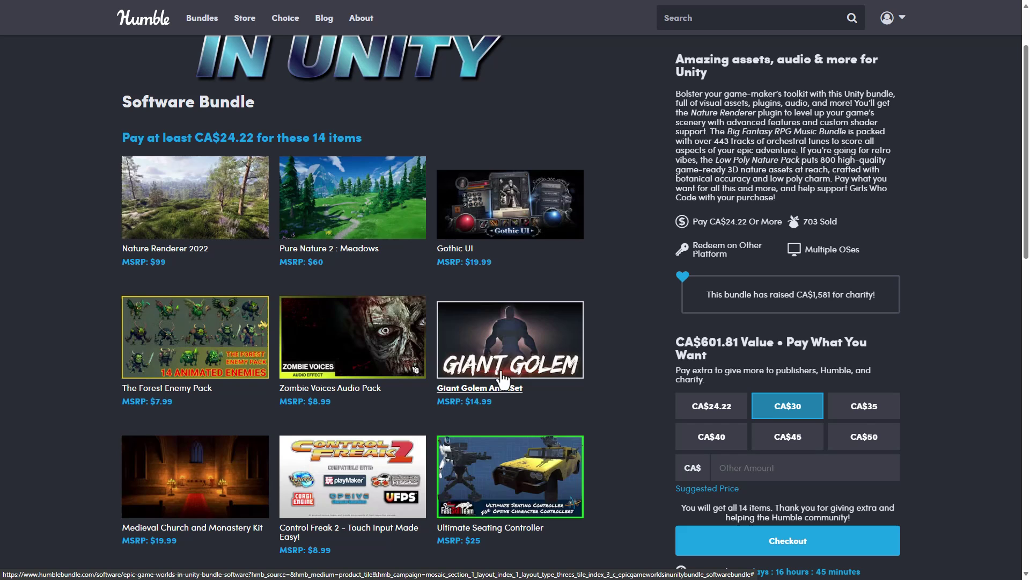
scroll(292, 204, down, 2)
scroll(268, 172, up, 3)
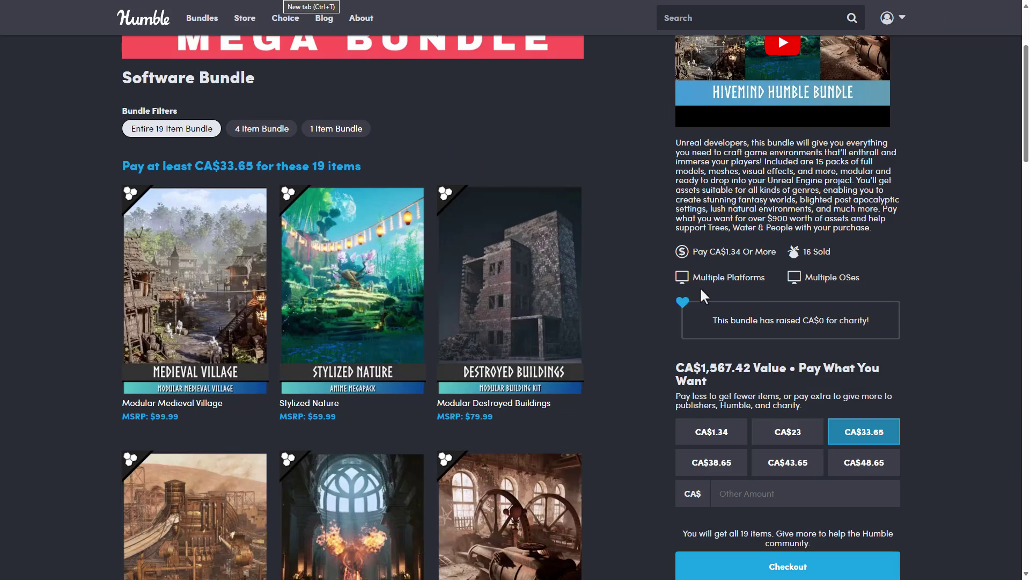
Look over the title, video and 19-item tier at the start of the Unreal Environment Mega Bundle page.
scroll(644, 282, up, 2)
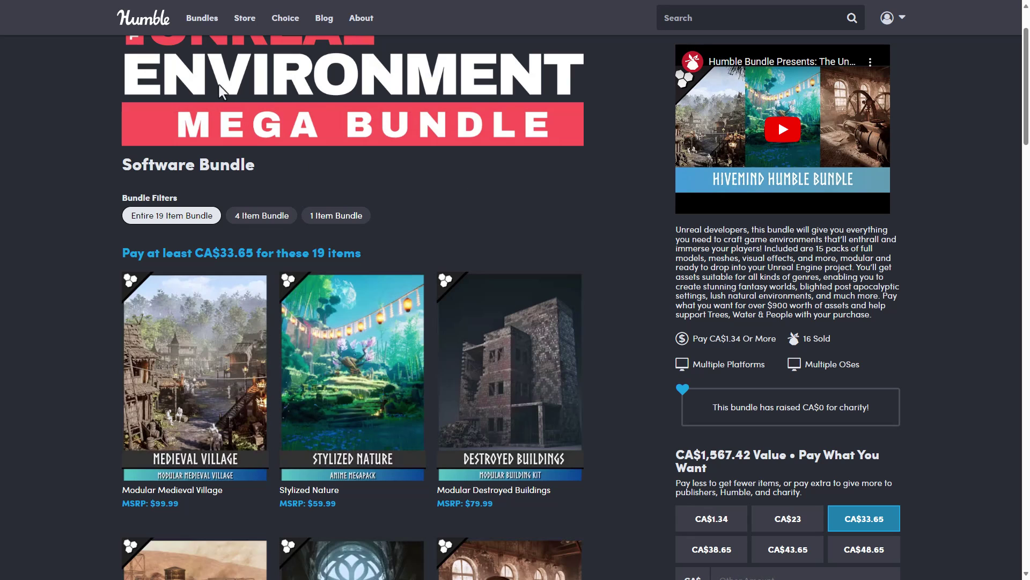
scroll(747, 251, up, 2)
scroll(493, 214, down, 2)
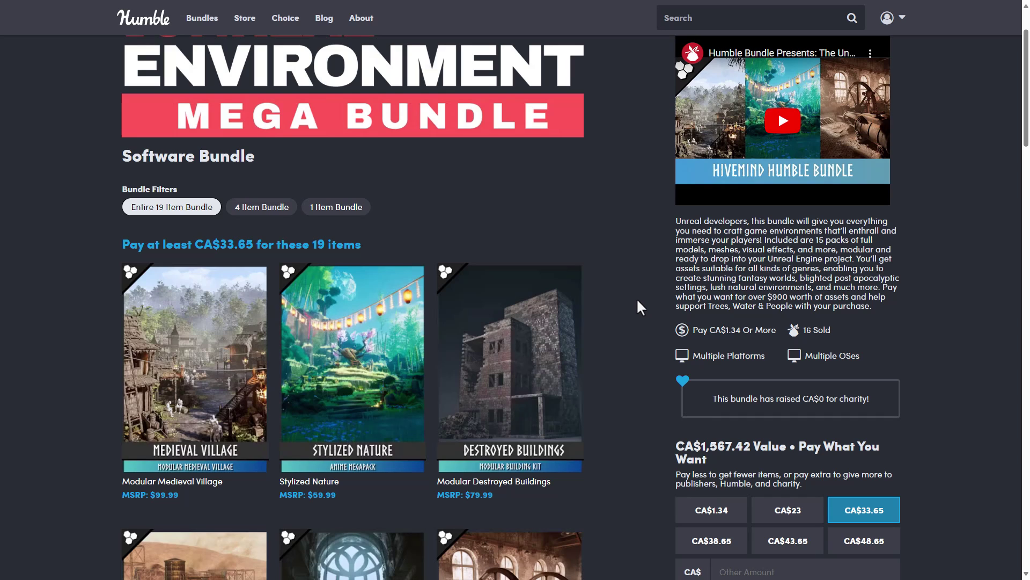
Switch to Unreal Editor and open the Abandoned_Factory level from AbandonedBlowers/Maps without saving pending content, closing the Message Log.
key(alt+Tab)
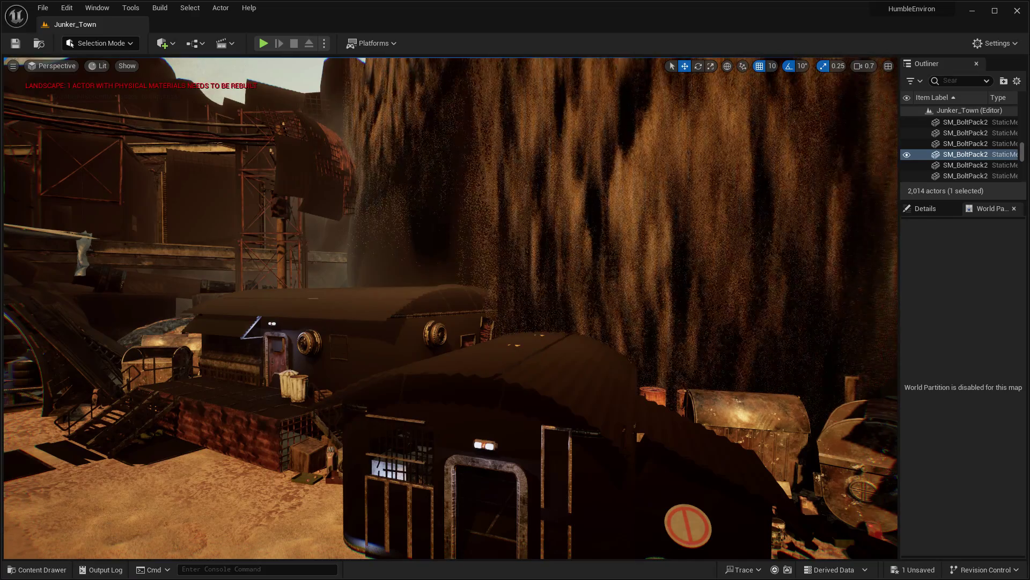
click(44, 568)
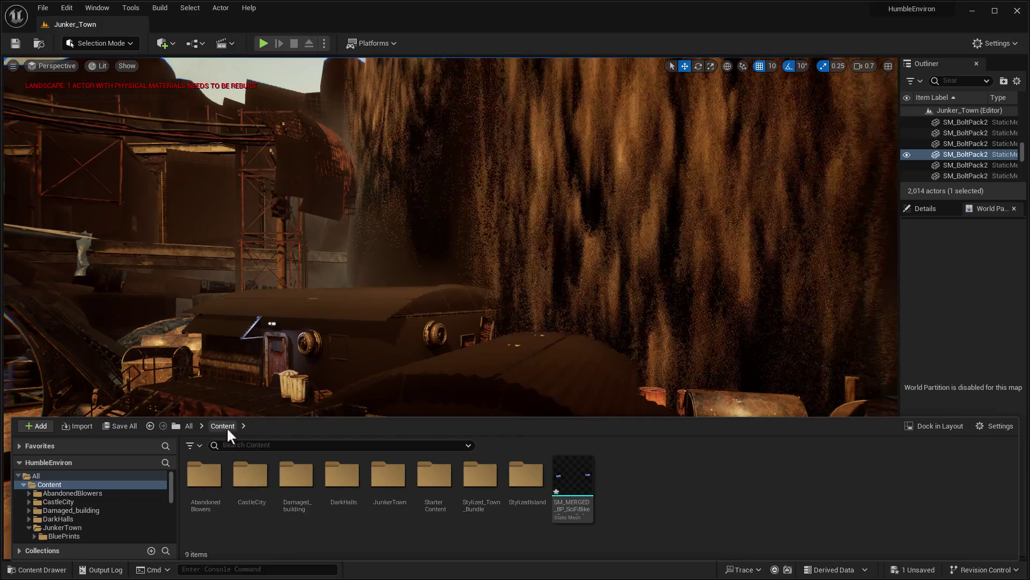
double_click(204, 475)
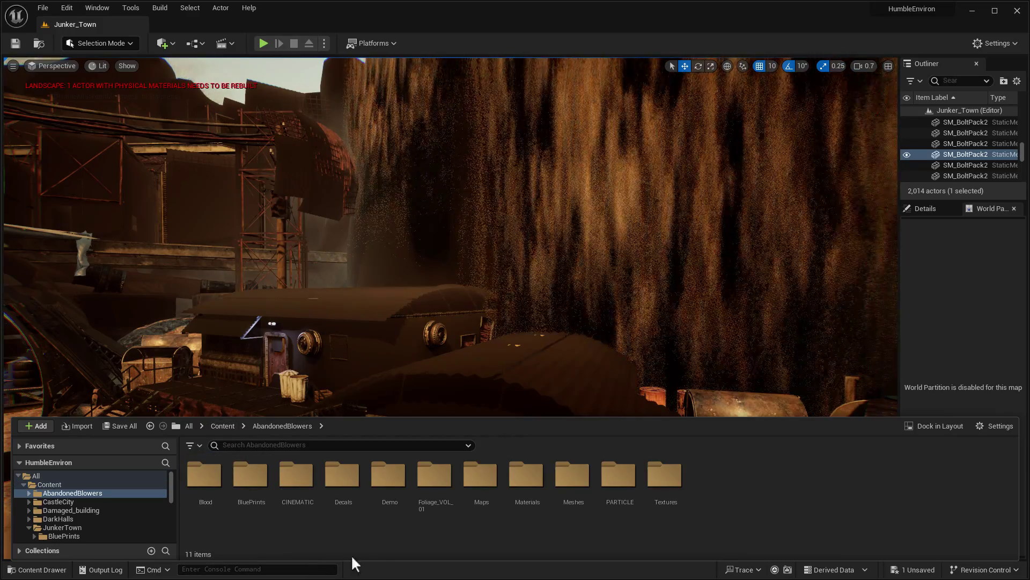
click(387, 475)
click(485, 477)
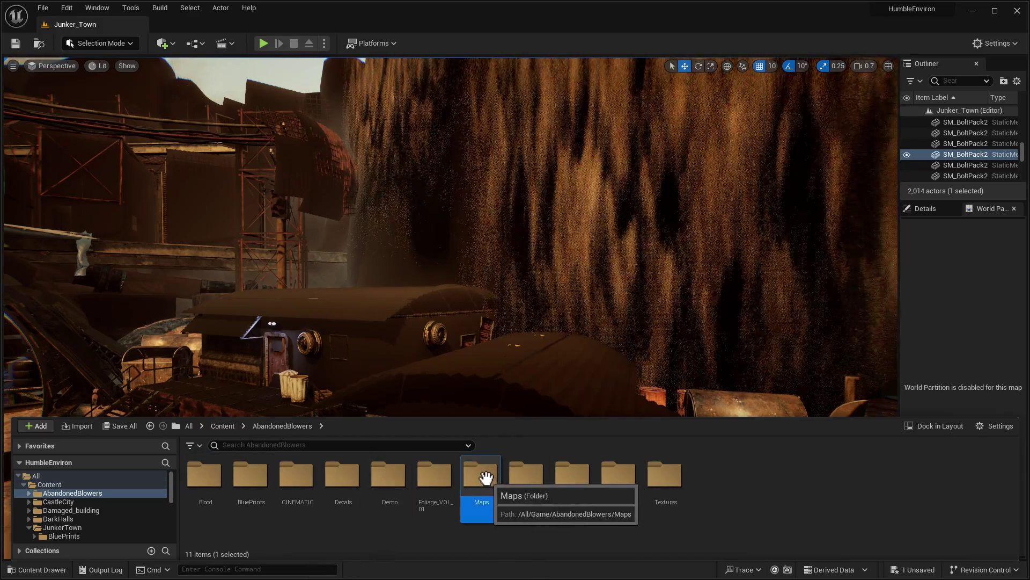
double_click(485, 478)
double_click(204, 475)
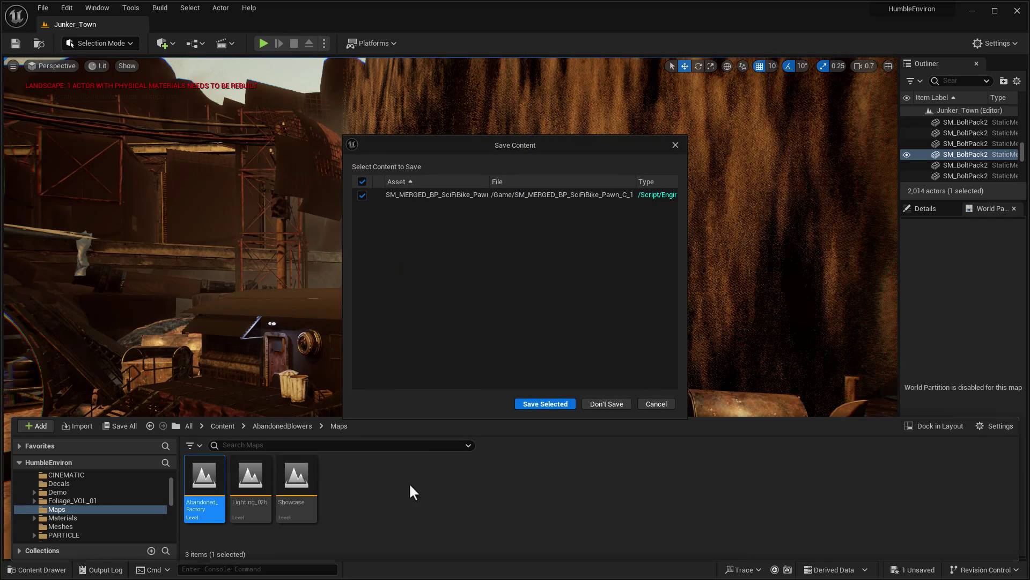
click(600, 405)
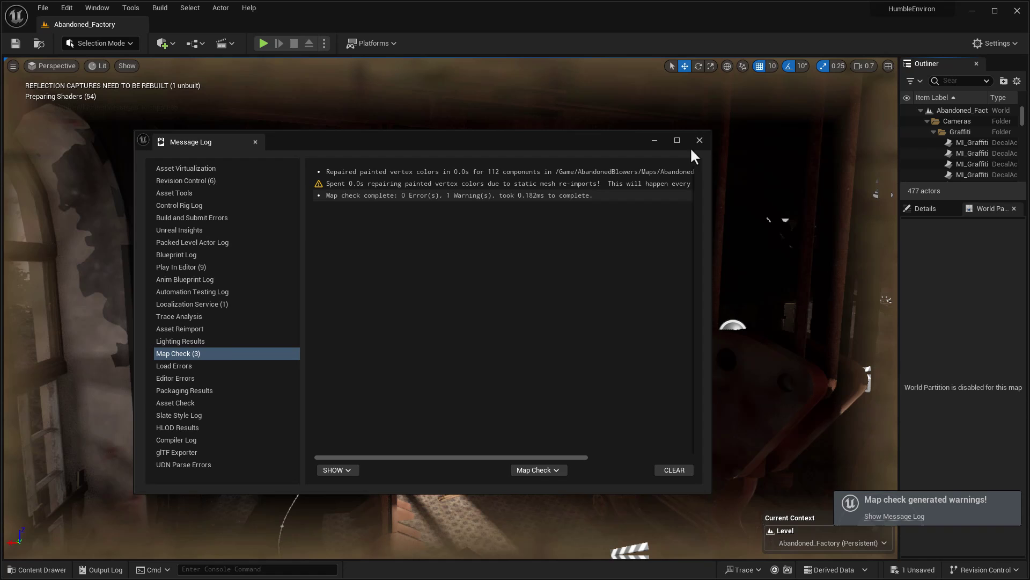
click(699, 140)
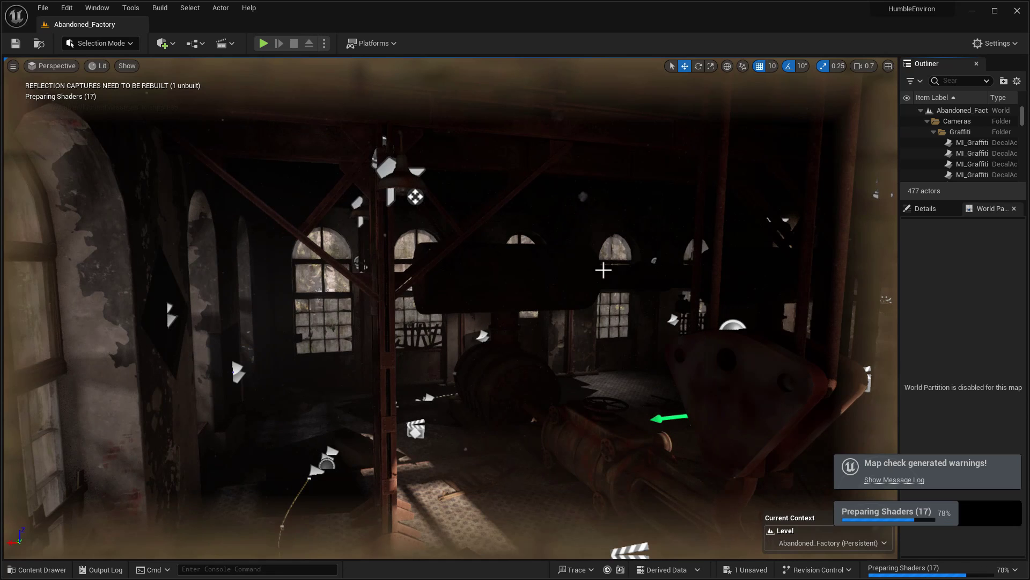
Select the large cistern pipe and fly through the abandoned factory, examining its machinery and arched windows.
click(604, 270)
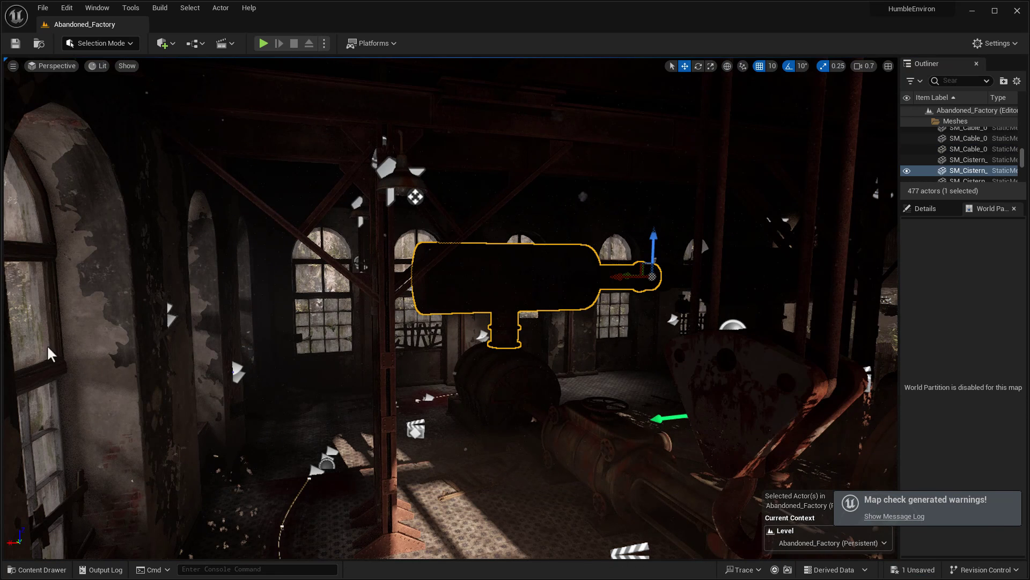
key(w)
right_drag(398, 419, 301, 322)
right_drag(435, 403, 434, 403)
Open the CastleCity level from the CastleCity/Levels folder.
click(37, 569)
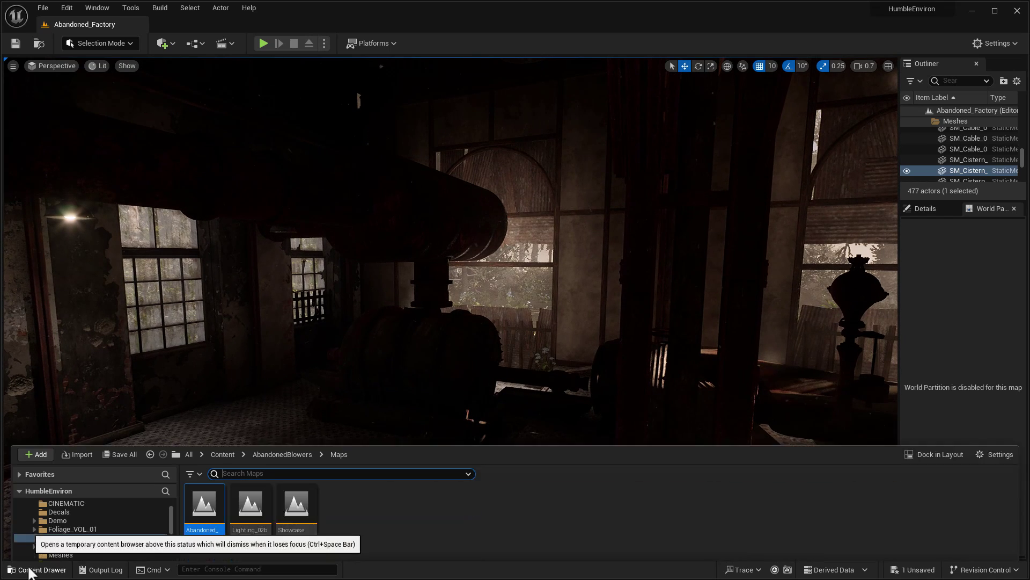
click(236, 425)
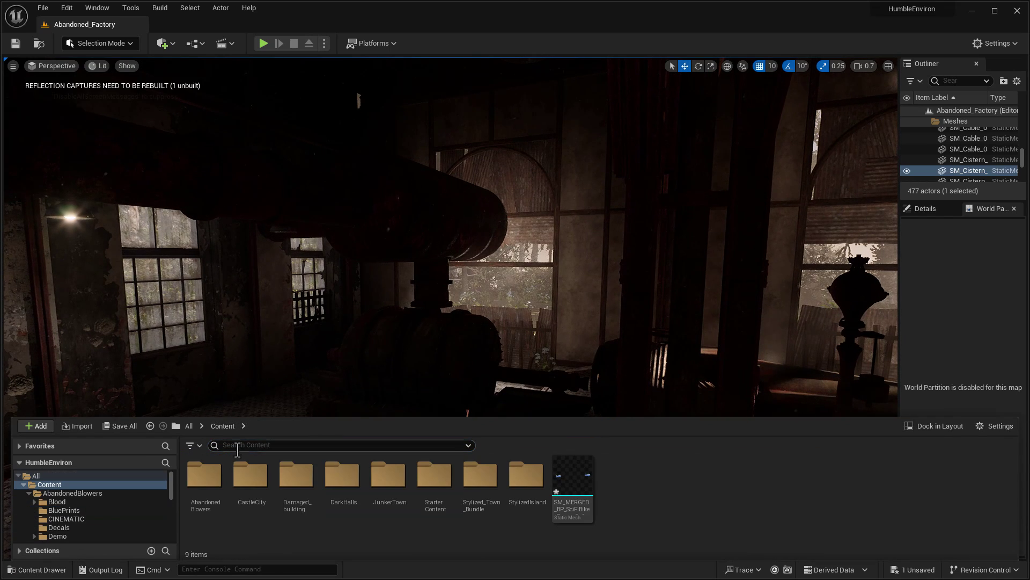
double_click(250, 472)
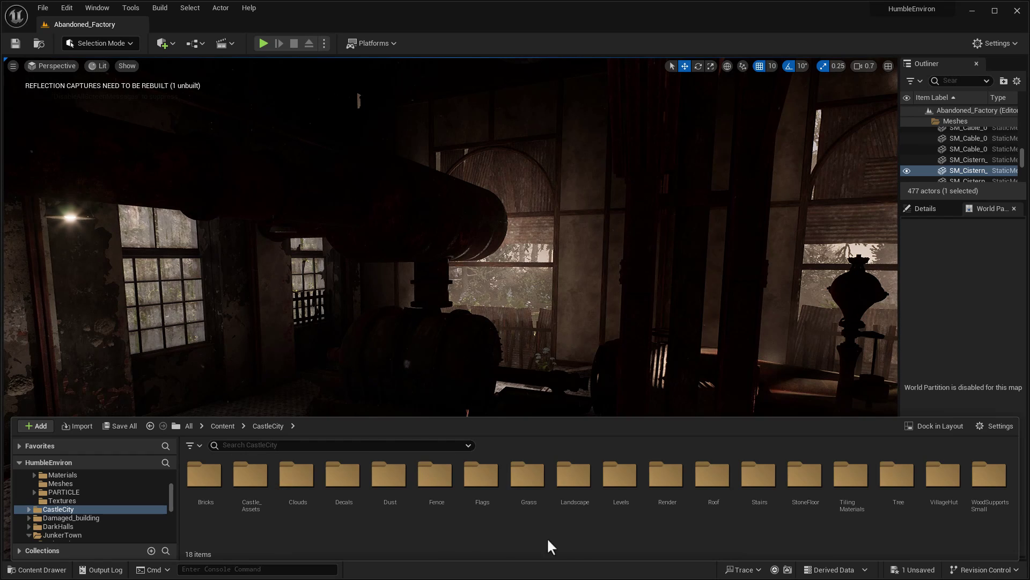
double_click(622, 474)
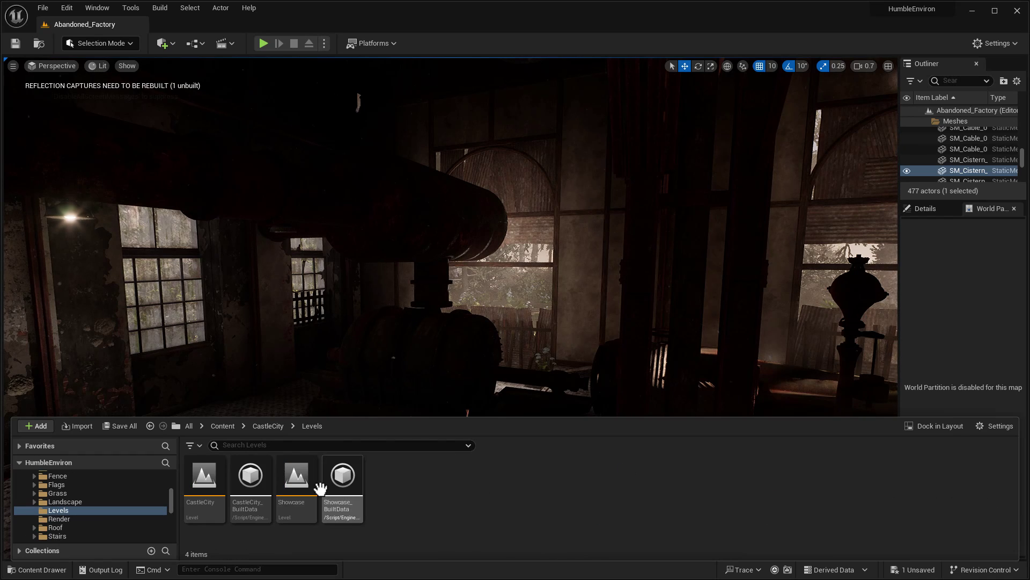
double_click(198, 473)
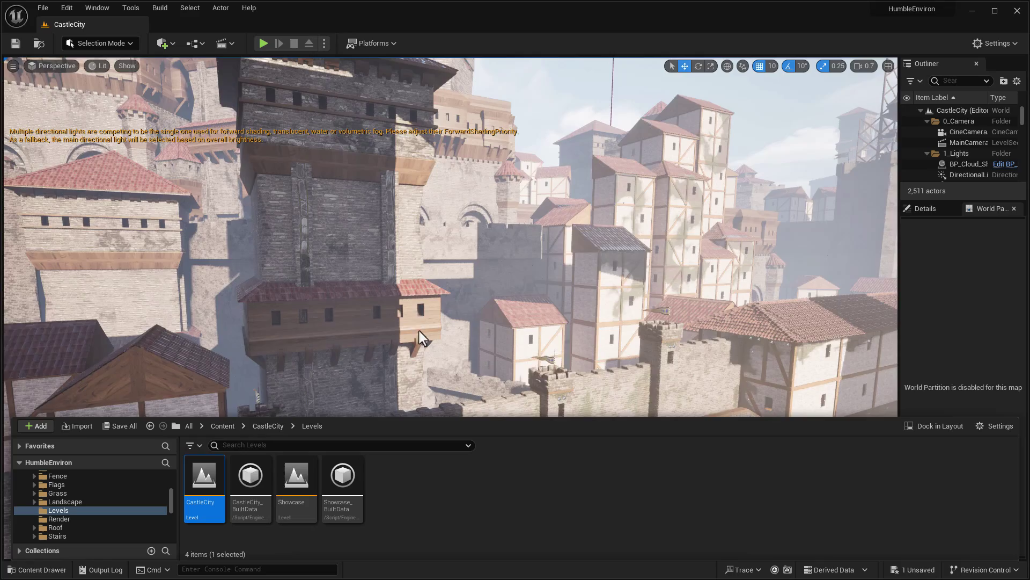
Fly over the castle city with a faster camera, examining its towers, half-timbered houses, walls and surrounding countryside.
right_drag(419, 331, 510, 325)
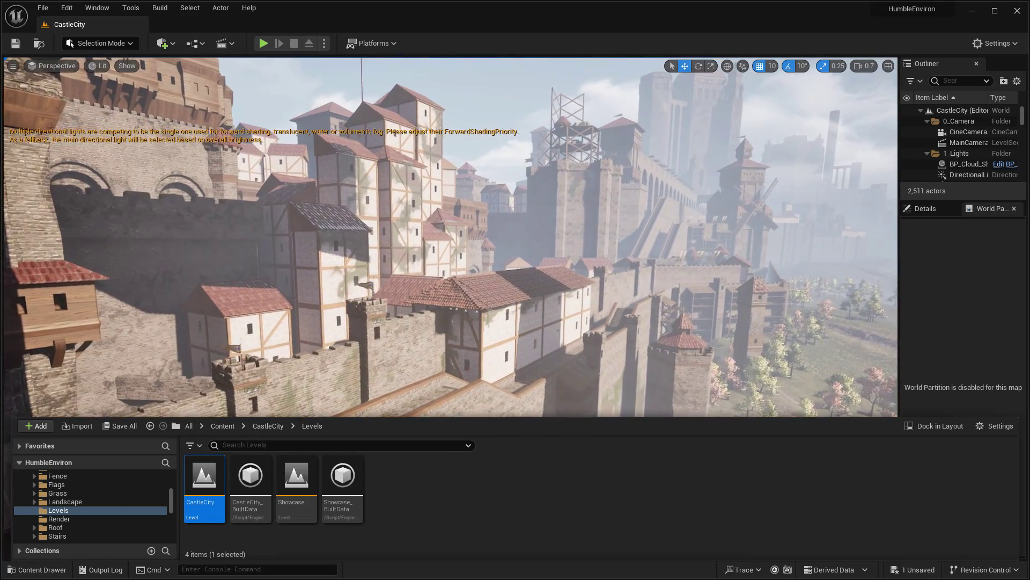
key(w)
scroll(451, 236, up, 3)
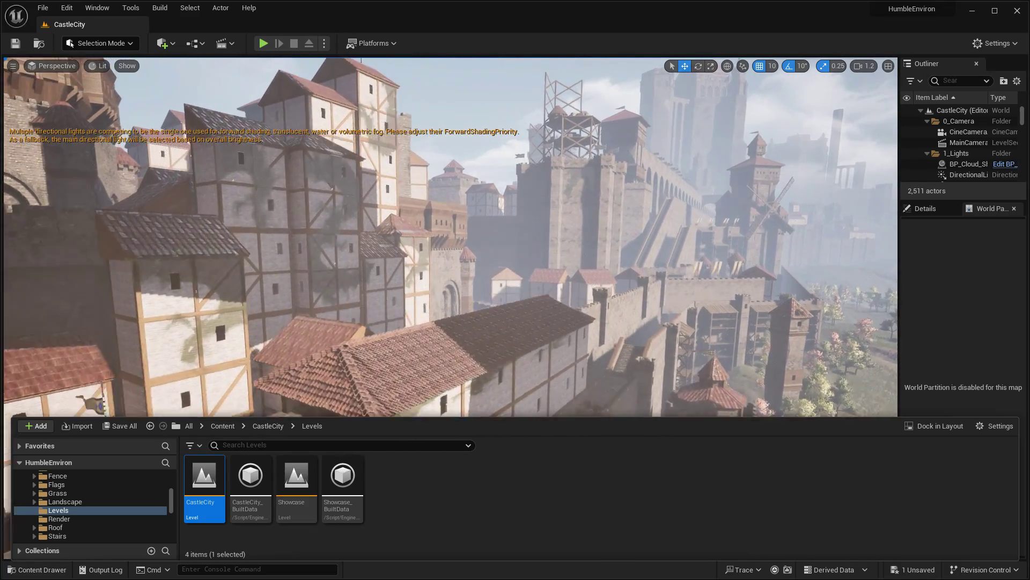
right_drag(381, 337, 372, 342)
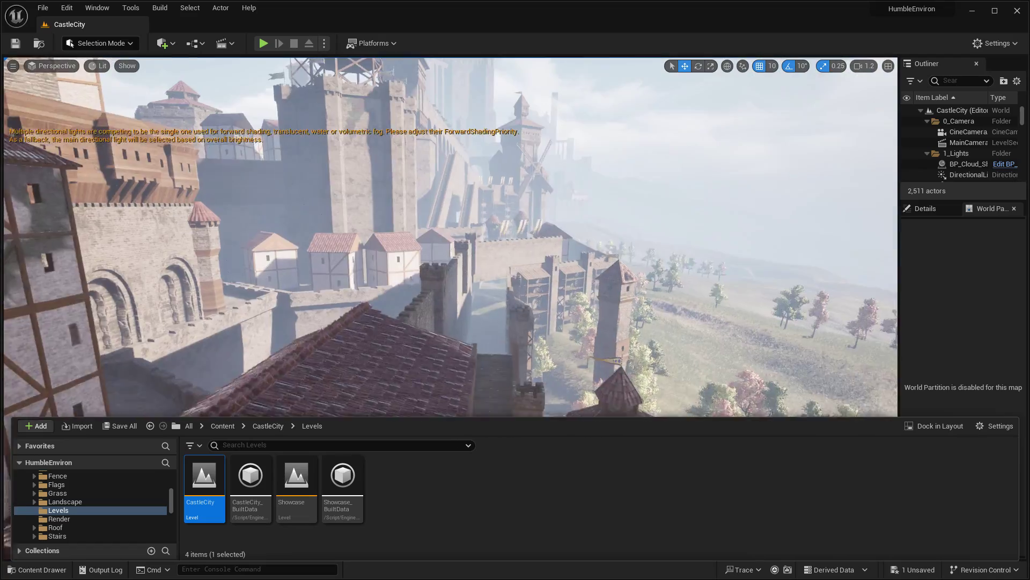
right_drag(372, 342, 370, 341)
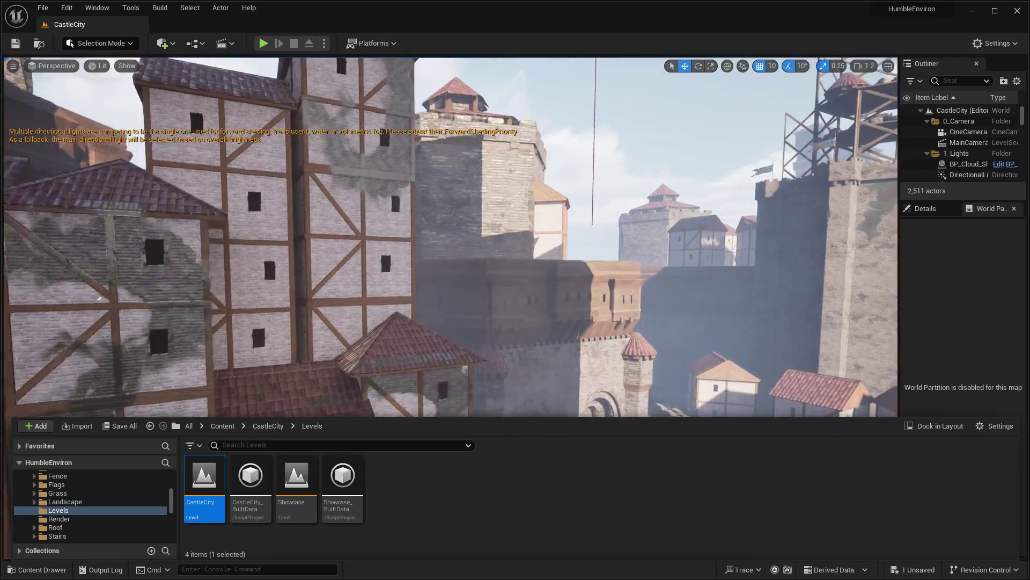
right_drag(371, 341, 338, 341)
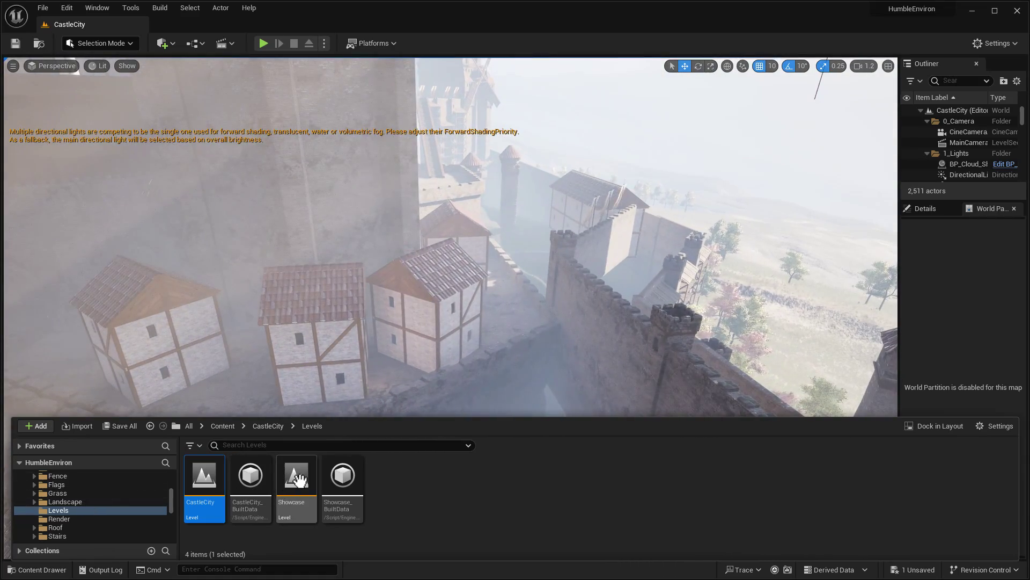
Open CastleCity's Showcase level without saving pending content and look over its modular towers, arch and wall pieces.
click(609, 409)
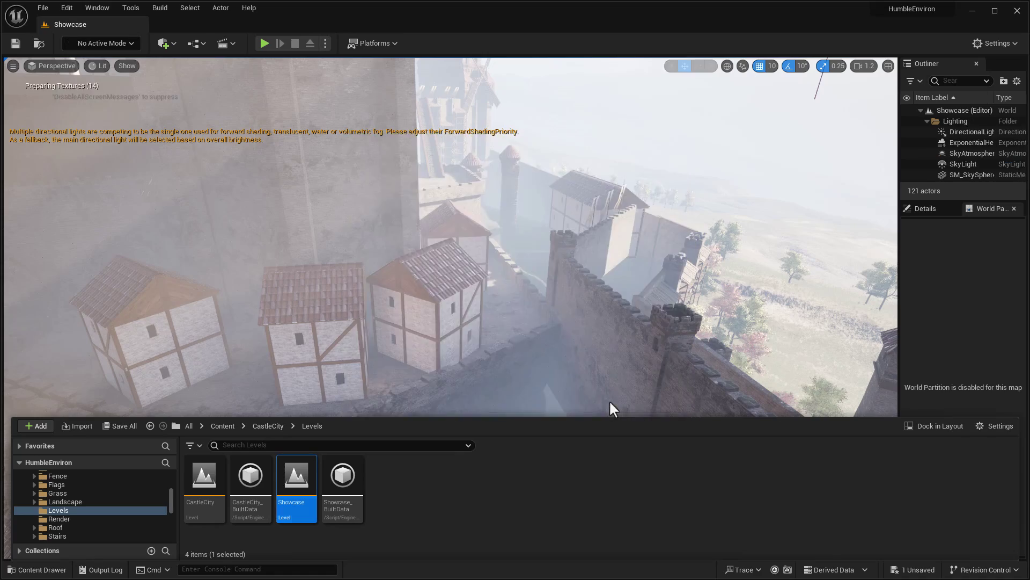
mouse_move(580, 395)
right_down()
mouse_move(562, 399)
mouse_move(588, 395)
right_up()
scroll(566, 400, up, 2)
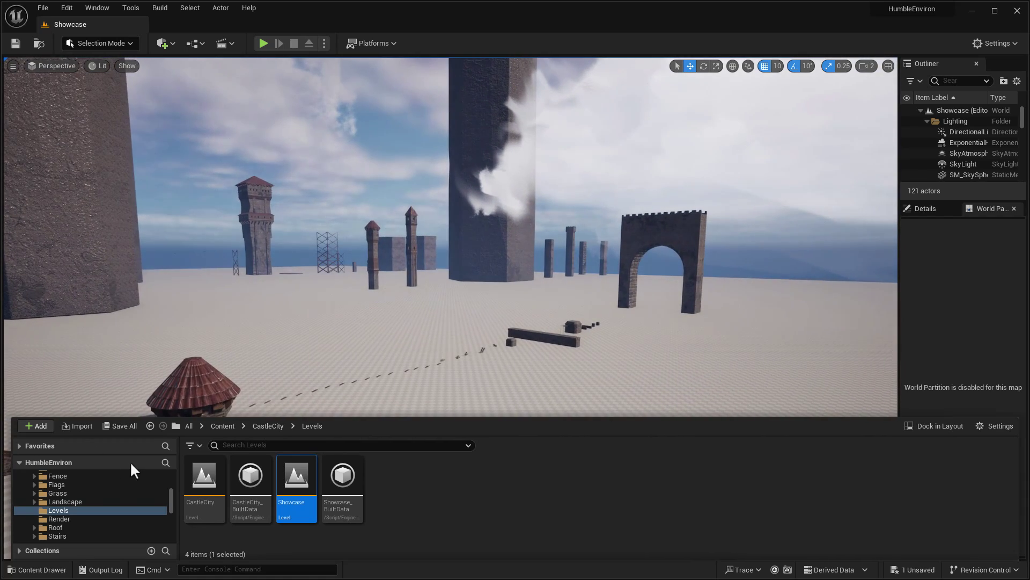
Open the Destructed_building level from Damaged_building/Scene without saving pending content and close the Message Log.
click(222, 426)
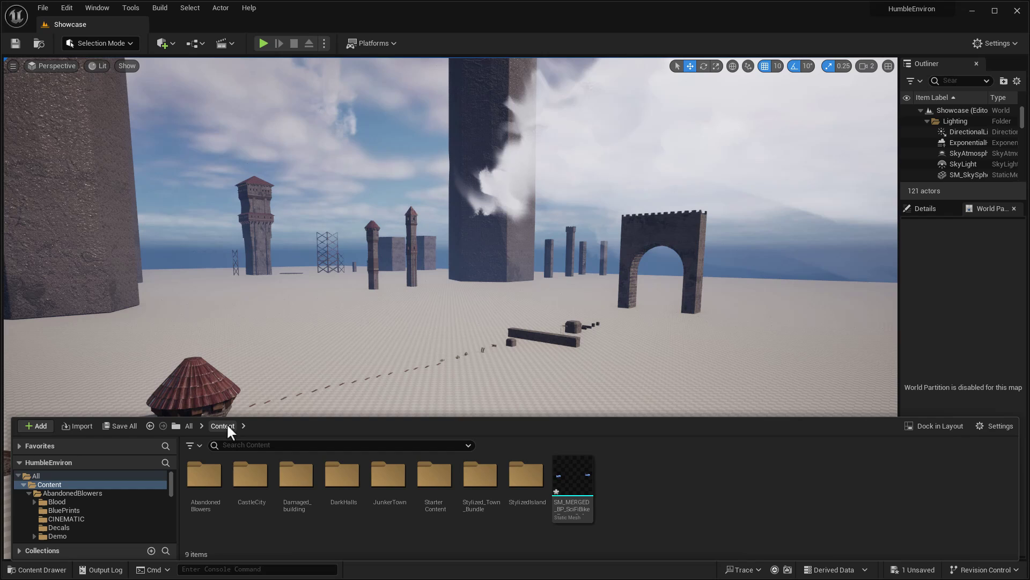
double_click(295, 470)
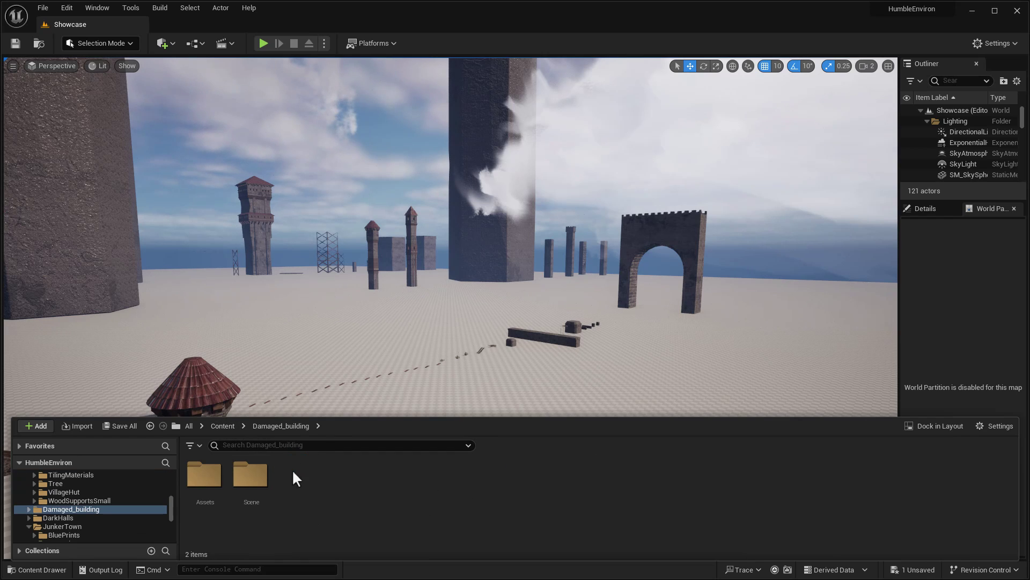
double_click(269, 475)
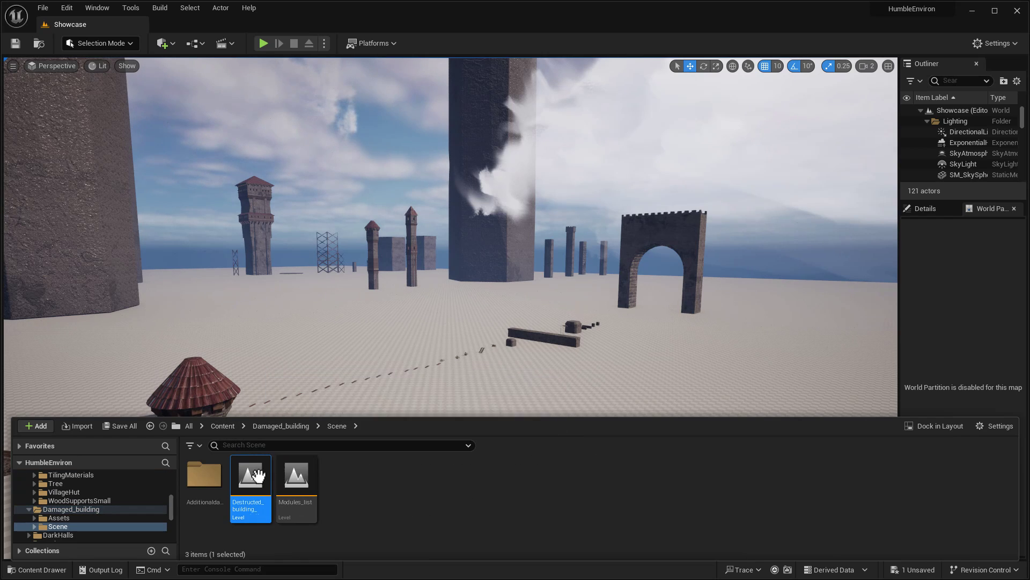
click(603, 407)
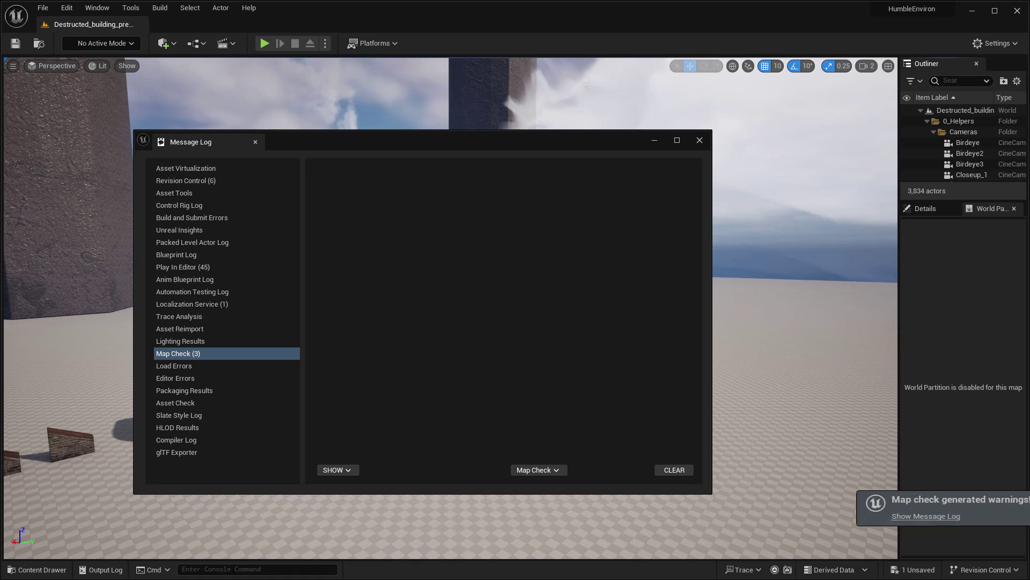
click(700, 140)
Raise the camera speed and fly around the destroyed buildings, examining the collapsed roof, exposed rebar and rubble.
scroll(592, 294, up, 10)
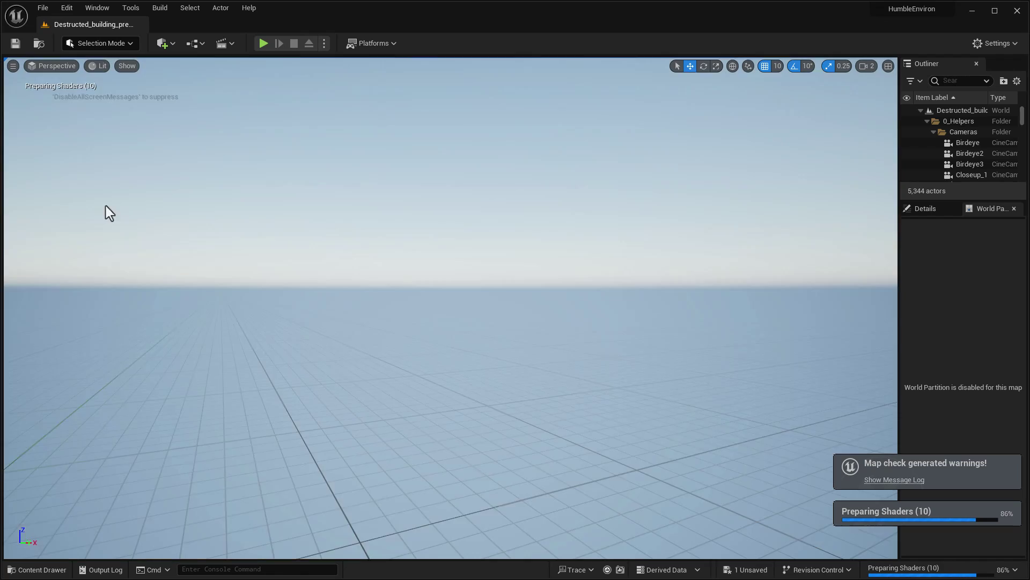
right_drag(105, 211, 465, 259)
key(q)
key(w)
key(e)
right_drag(333, 215, 310, 222)
key(d)
key(q)
key(w)
key(d)
key(s)
key(w)
key(w)
key(e)
key(w)
key(s)
key(w)
key(a)
right_drag(548, 267, 777, 280)
key(s)
key(w)
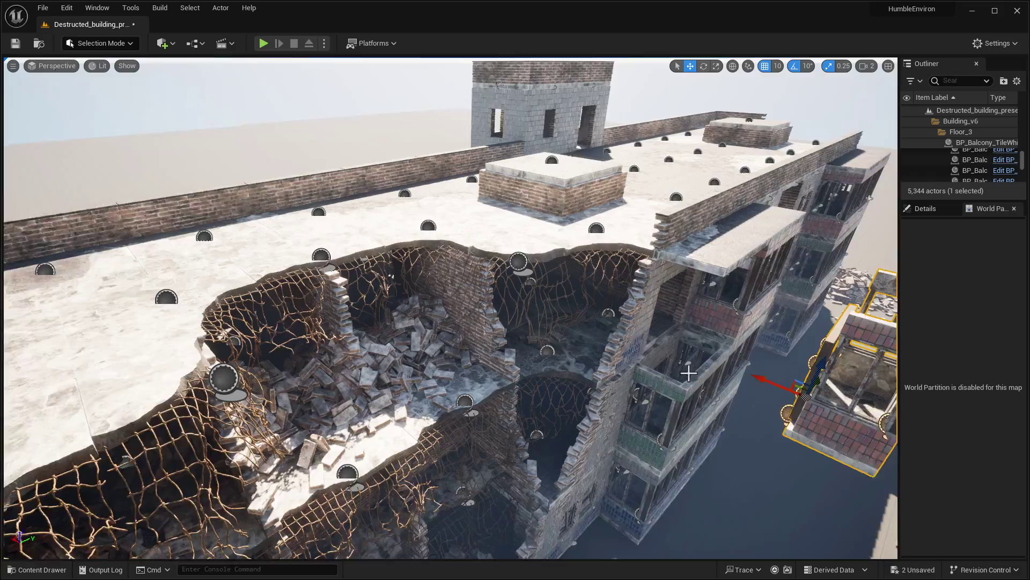
Examine the balconies and debris piles alongside the destroyed building from the air.
right_drag(687, 370, 746, 365)
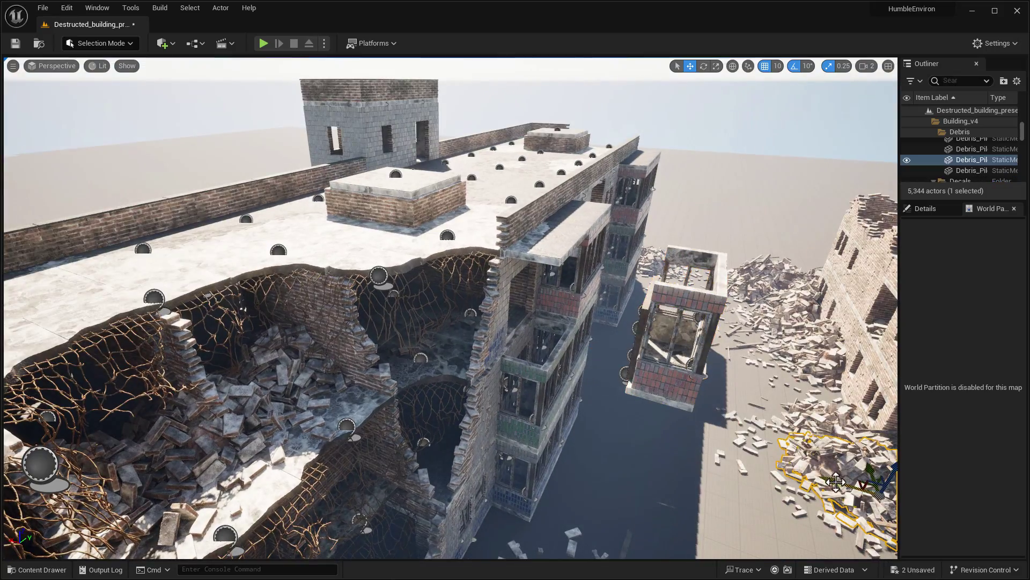
key(d)
right_drag(451, 308, 284, 290)
key(w)
key(e)
right_drag(880, 300, 780, 313)
key(s)
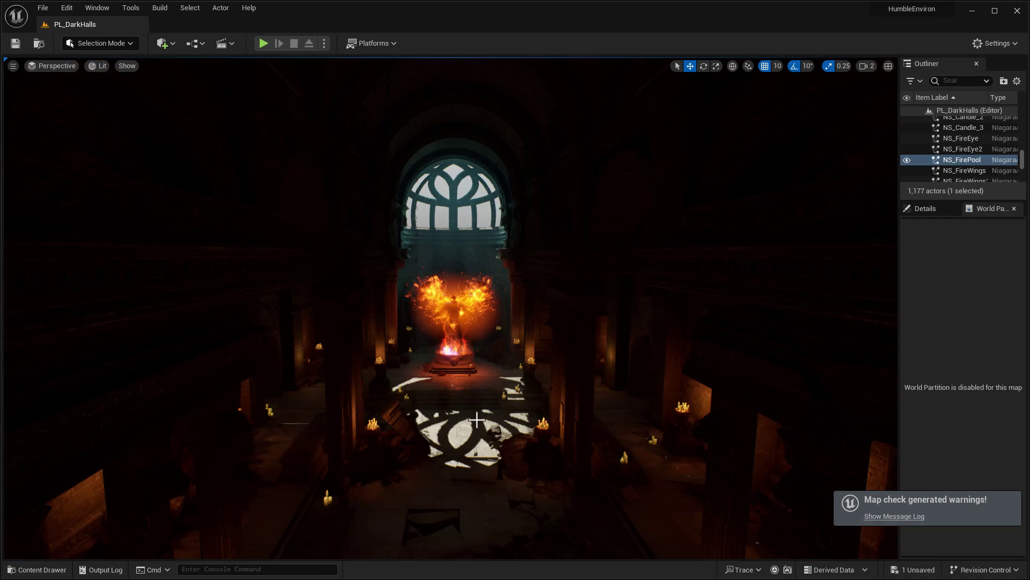
Fly through the PL_DarkHalls level at a reduced camera speed, examining the candlelit hall and the burning winged statue.
key(w)
right_drag(451, 308, 448, 300)
scroll(447, 305, down, 3)
key(w)
scroll(443, 301, down, 2)
right_drag(779, 313, 780, 313)
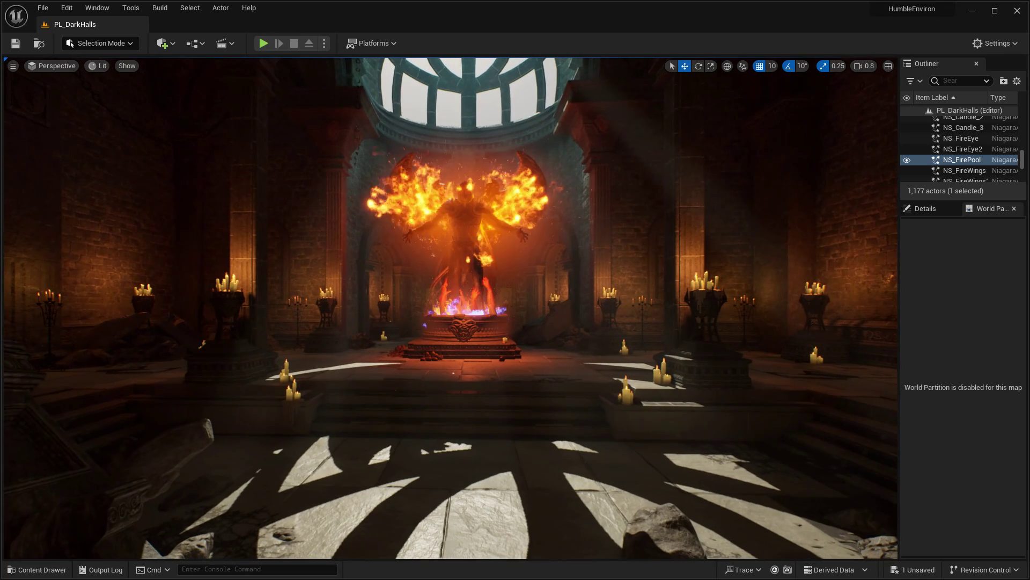
Open the Showcase level from DarkHalls/Levels without saving pending content and look over its arches, walls and columns.
click(59, 571)
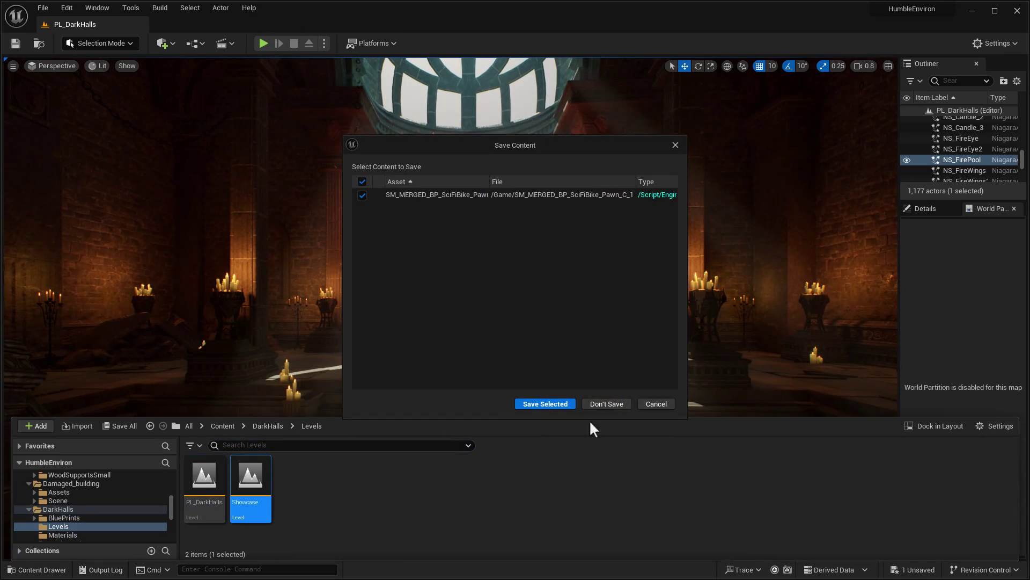
click(606, 403)
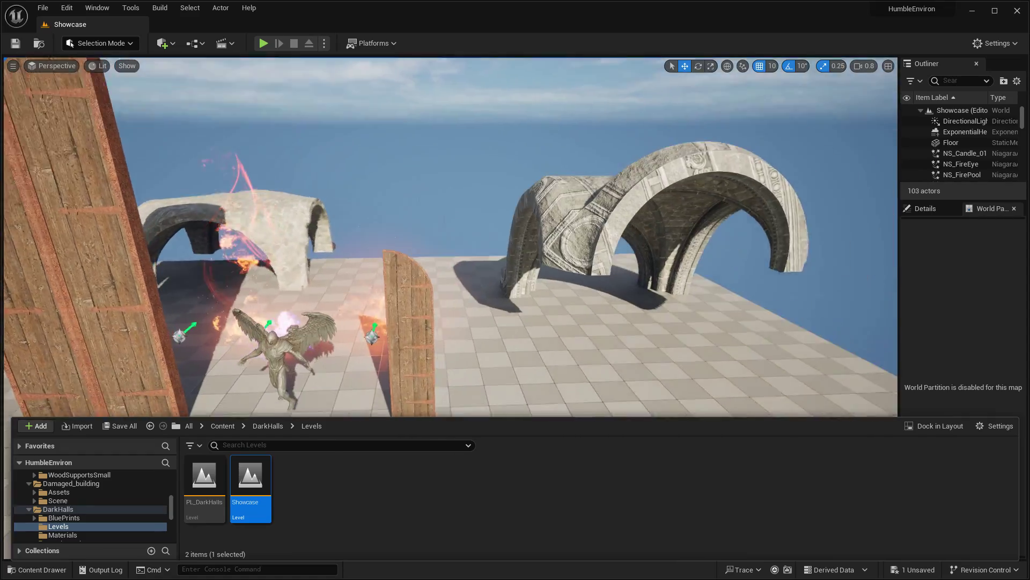
right_drag(450, 236, 451, 236)
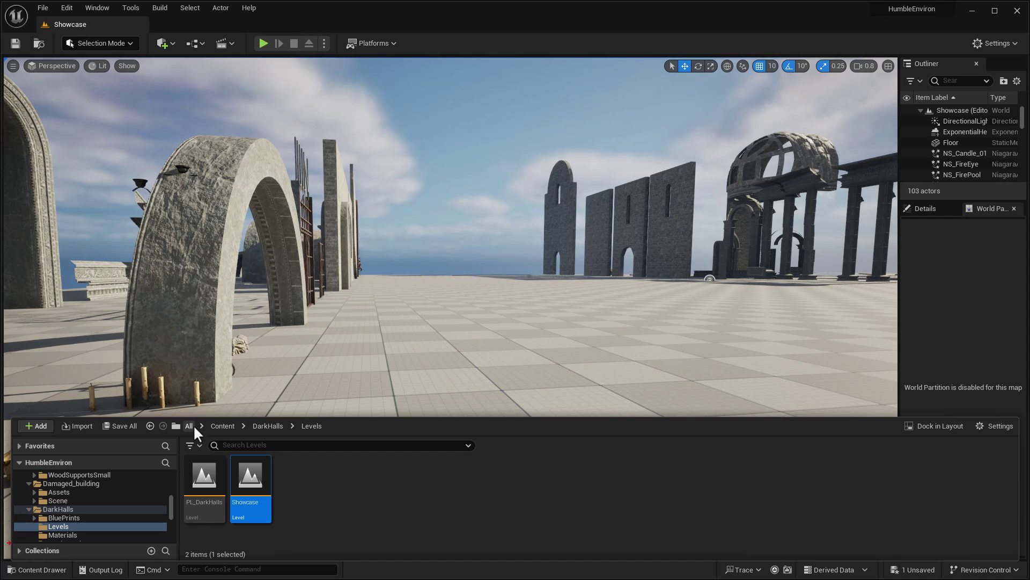
Open Main_level from Stylized_Town_Bundle/Medieval_Town/Levels without saving the pending content.
click(221, 426)
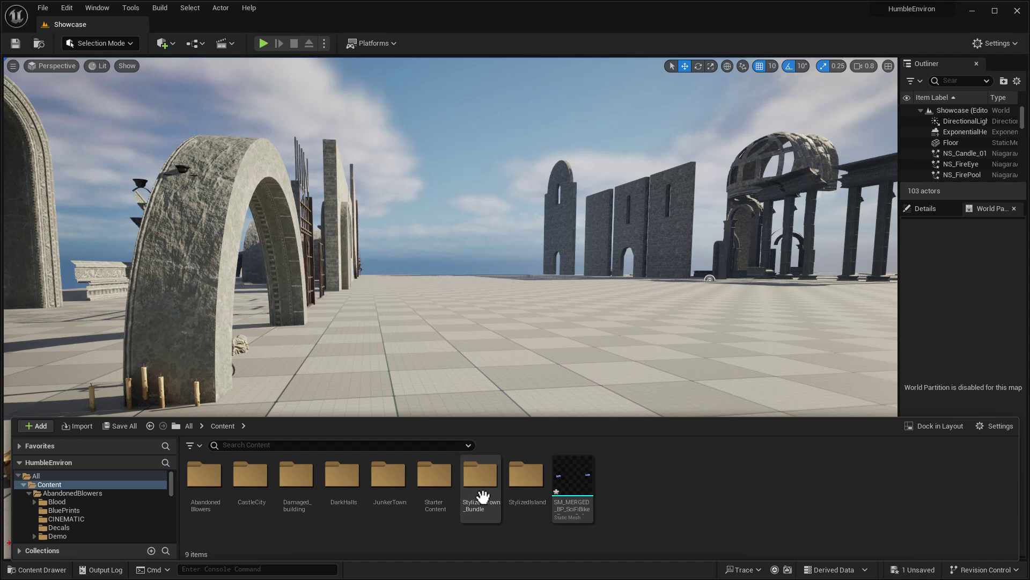
double_click(475, 478)
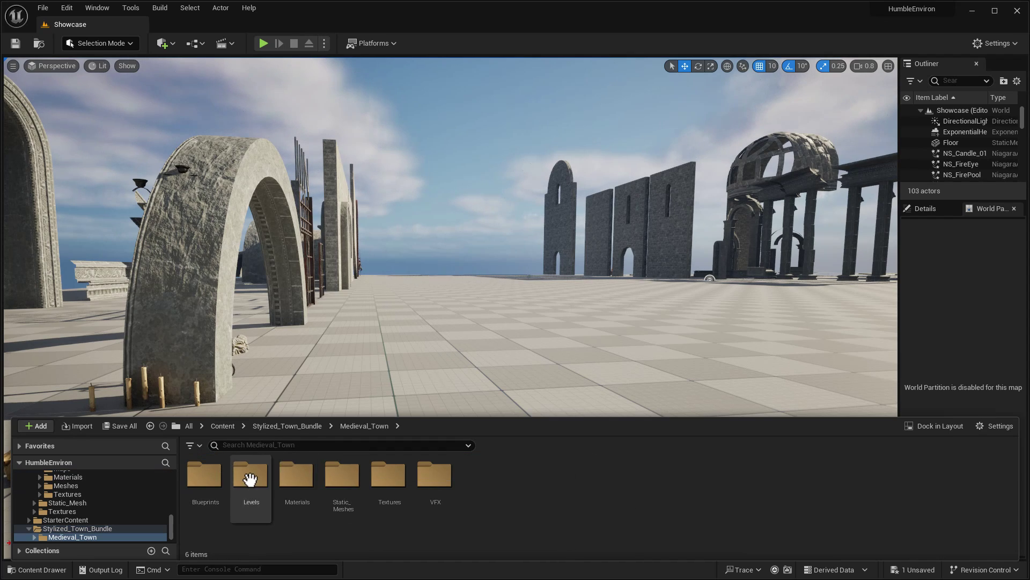
double_click(250, 479)
double_click(297, 475)
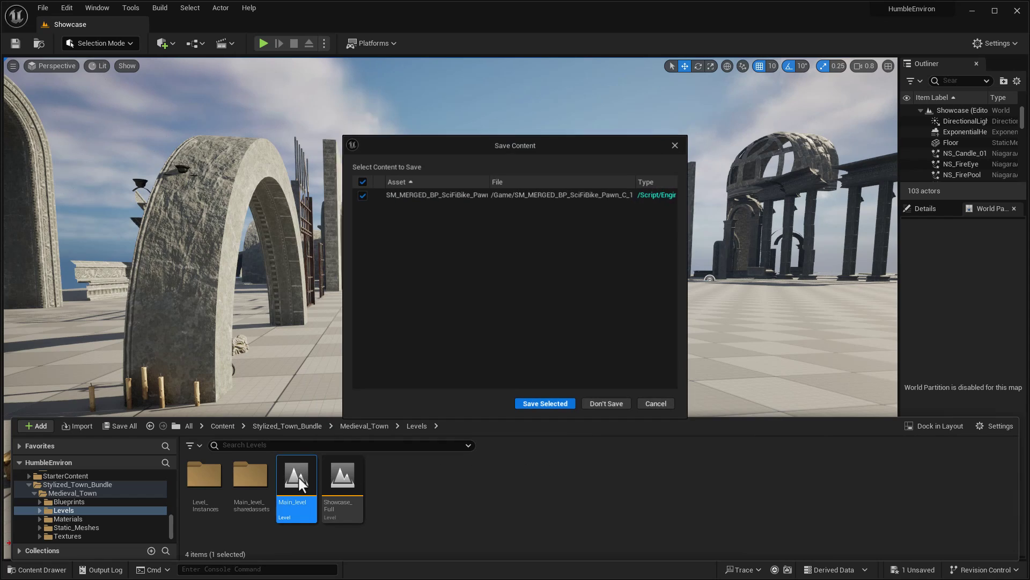
click(612, 402)
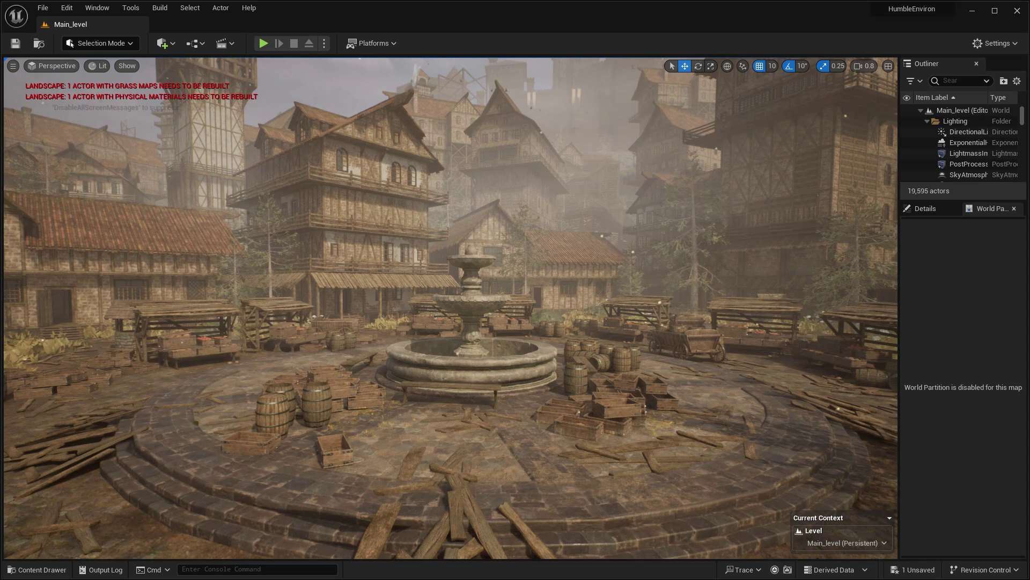
Fly through the medieval town square, examining the timber houses, market stalls and central fountain.
key(w)
right_drag(451, 307, 499, 290)
key(w)
right_drag(488, 233, 456, 236)
key(w)
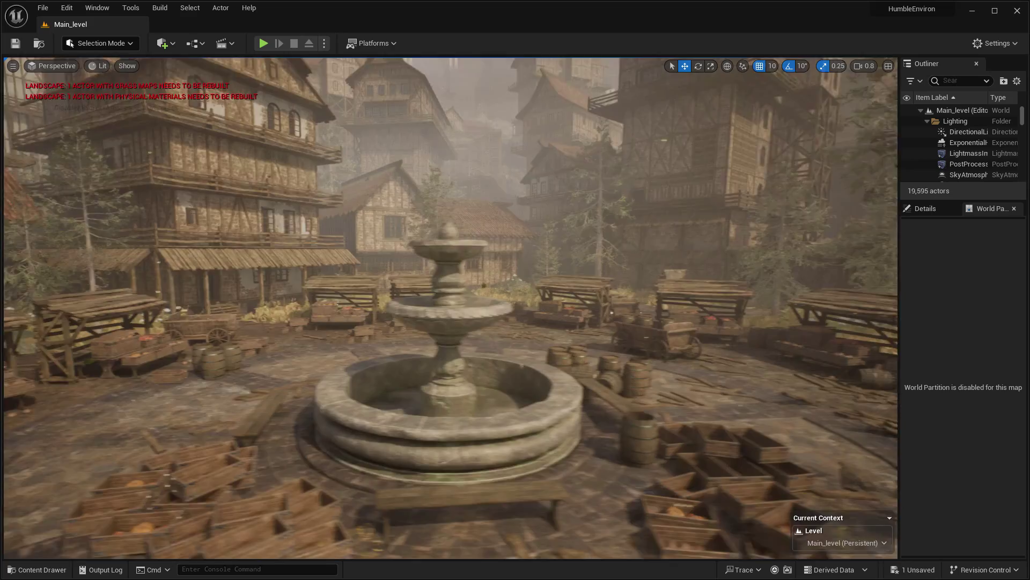
right_drag(435, 433, 378, 435)
Select the stone fountain in the square and locate its static mesh among the project's assets.
click(492, 428)
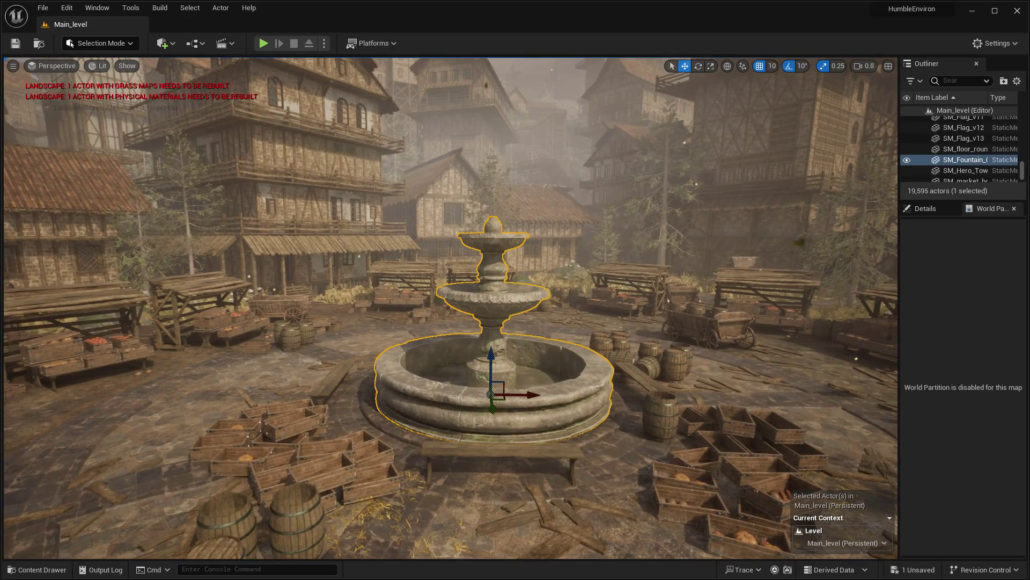
right_click(601, 371)
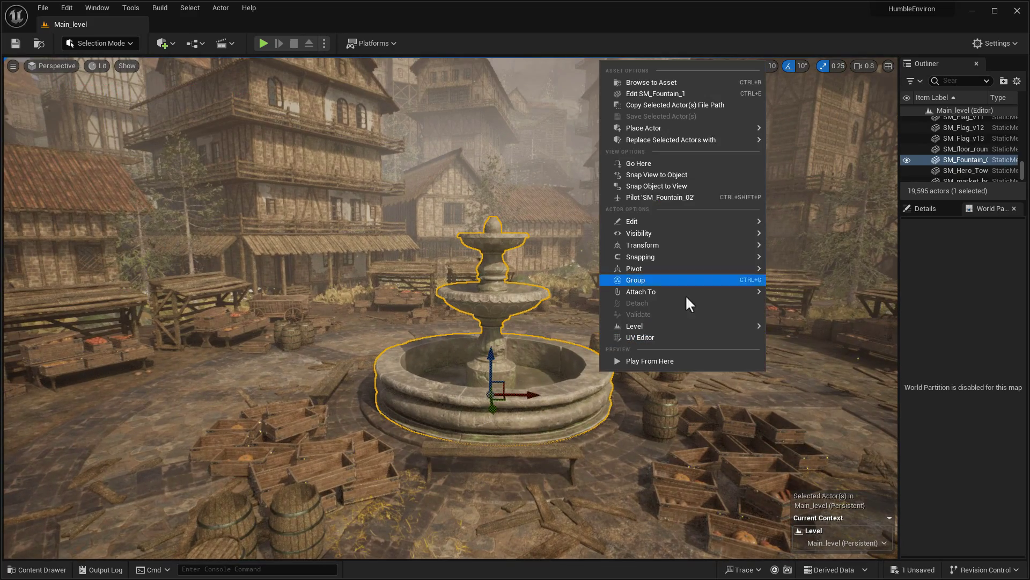
click(677, 82)
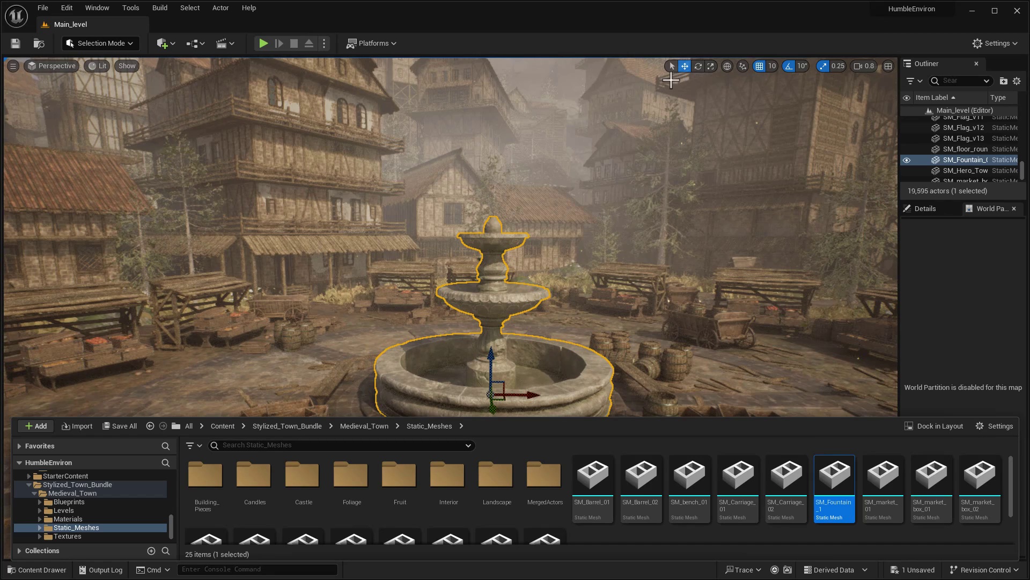
Export the SM_Fountain_1 mesh as a binary glTF (.glb) file to temp/FromUnreal with the default export options.
right_click(844, 487)
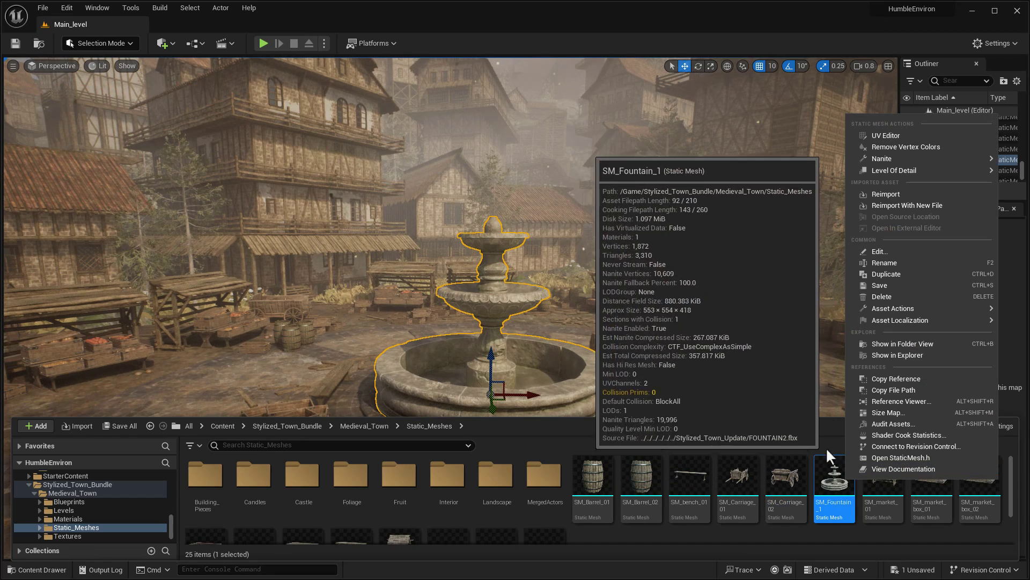
mouse_move(890, 311)
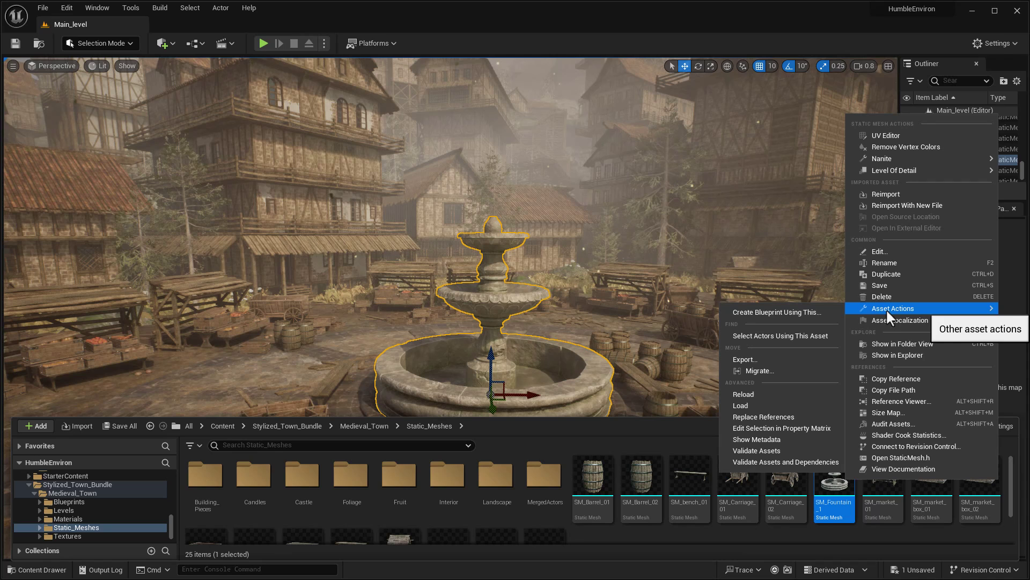
click(745, 360)
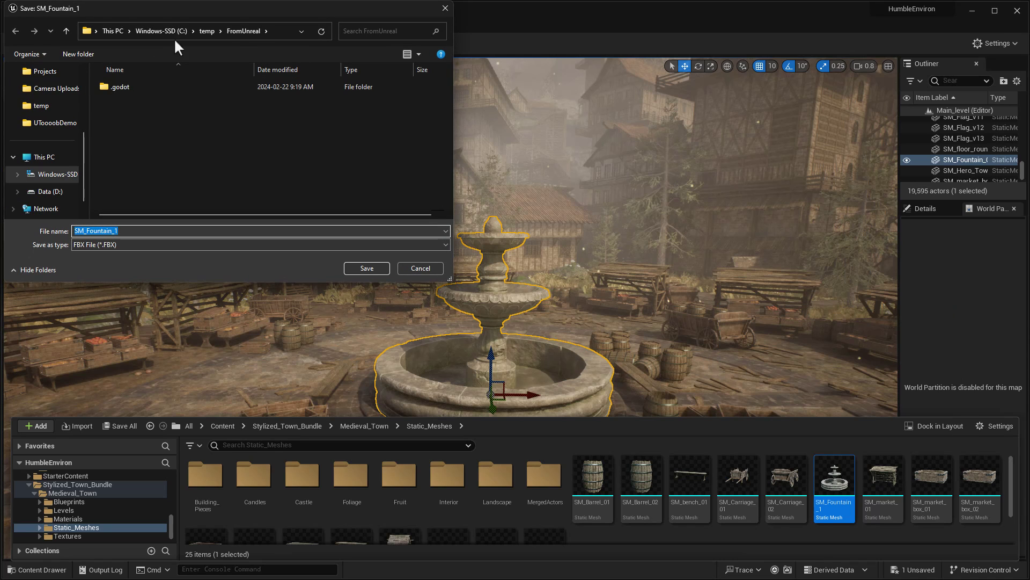
click(153, 243)
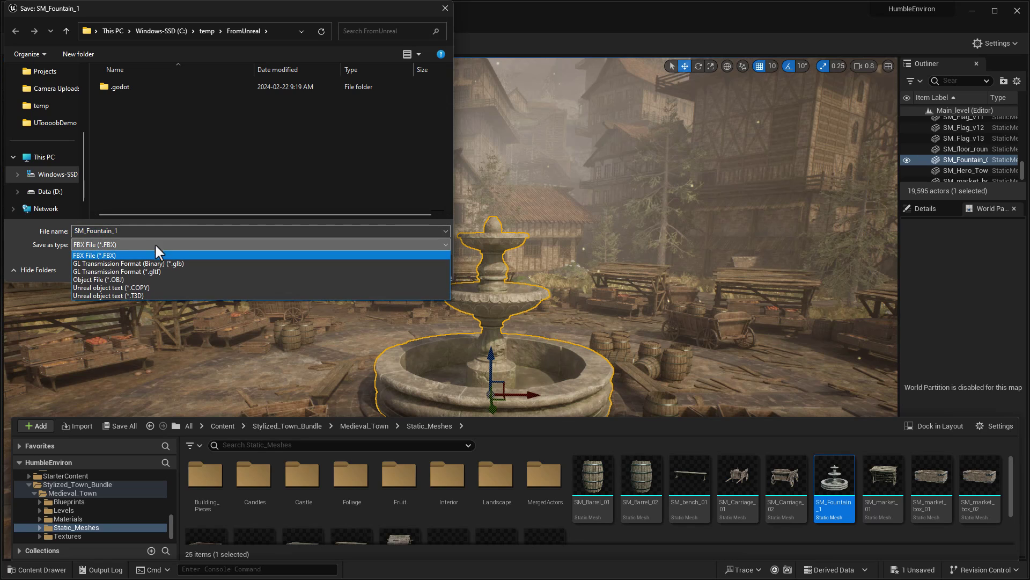
click(160, 263)
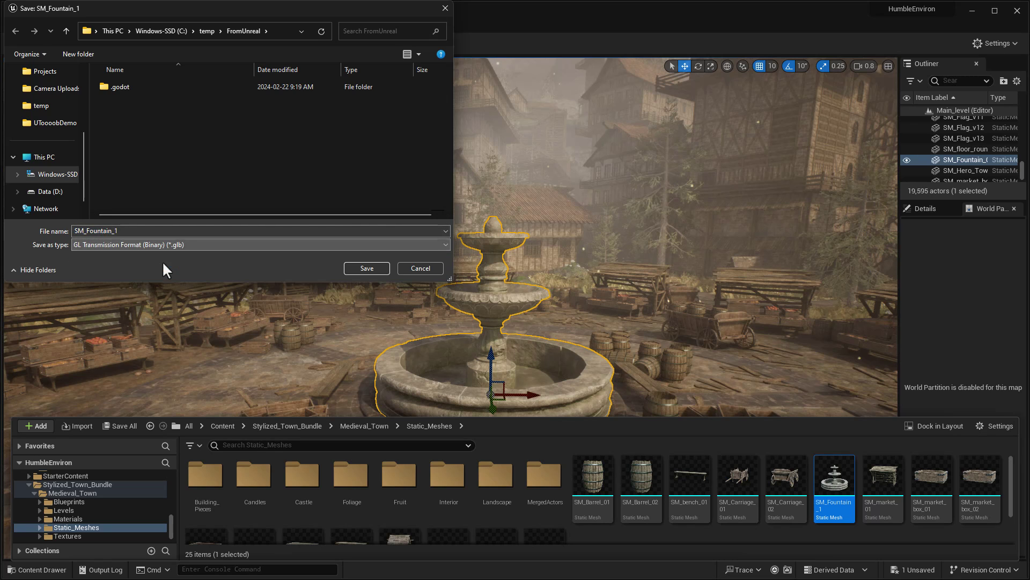
click(367, 268)
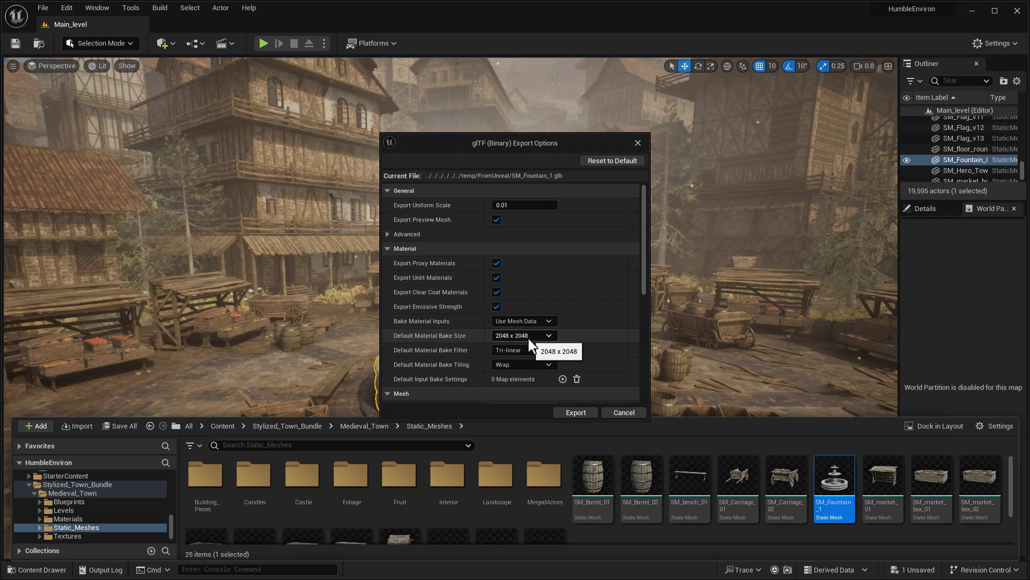
click(579, 412)
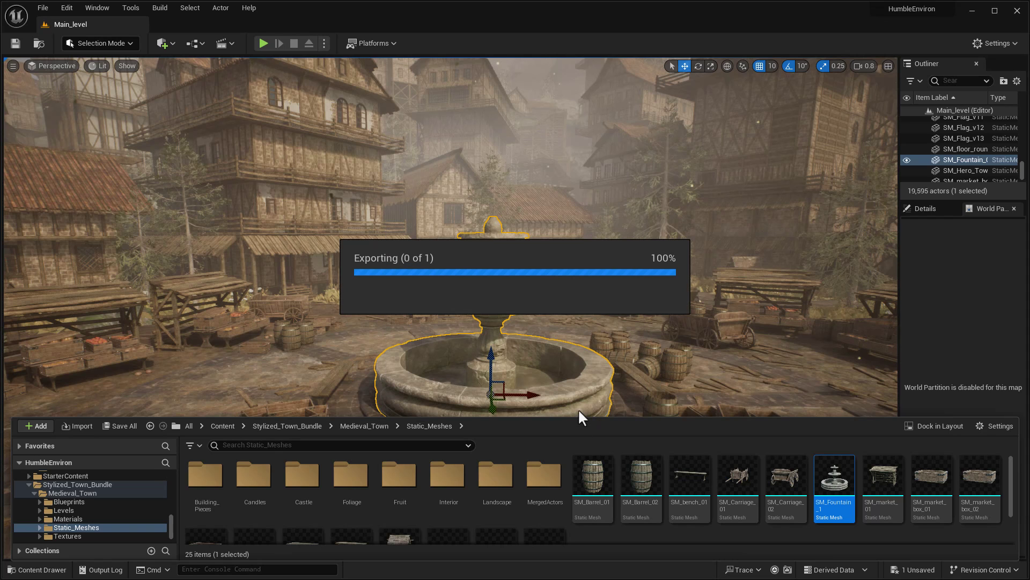
Look at the multi-asset export commands for SM_Barrel_01 and SM_Barrel_02, and at the commands for exporting the entire level.
click(595, 475)
ctrl+click(643, 476)
right_click(644, 477)
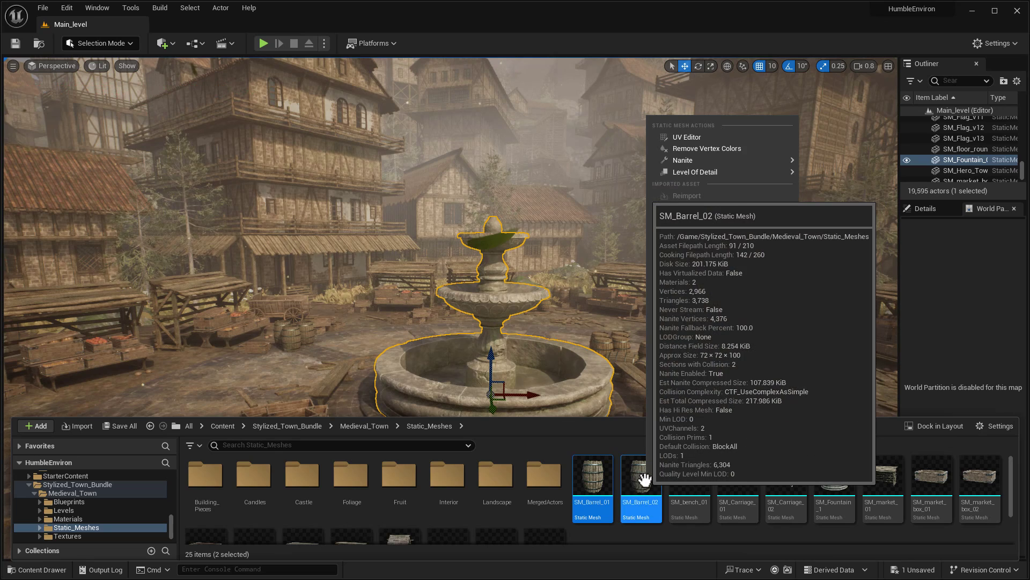
mouse_move(739, 298)
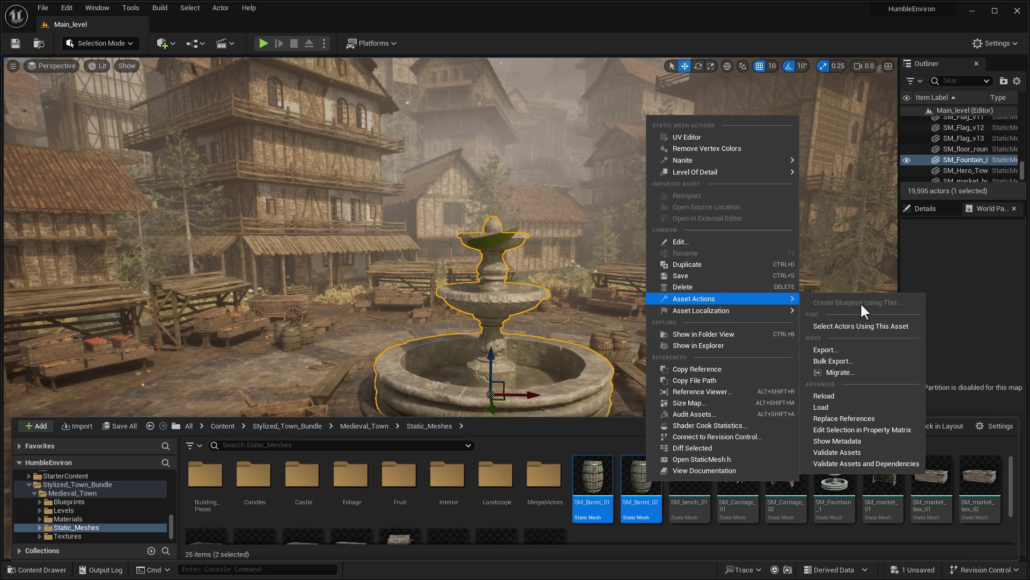
click(842, 365)
click(48, 7)
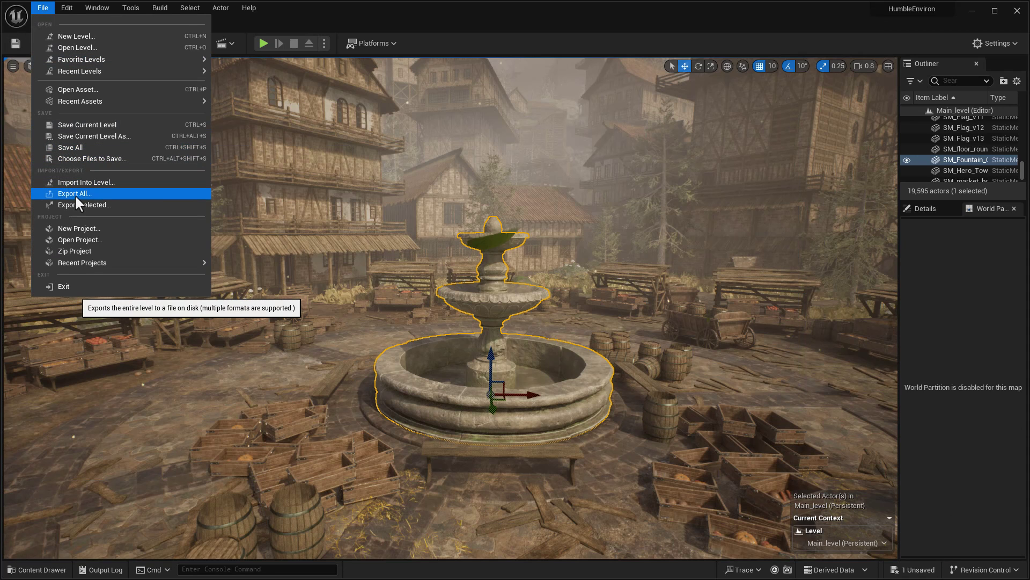
Switch to Godot, add SM_Fountain_1.glb to the 3D scene under Node3D and view the whole fountain.
key(alt+Tab)
key(alt+Tab)
key(alt+Tab)
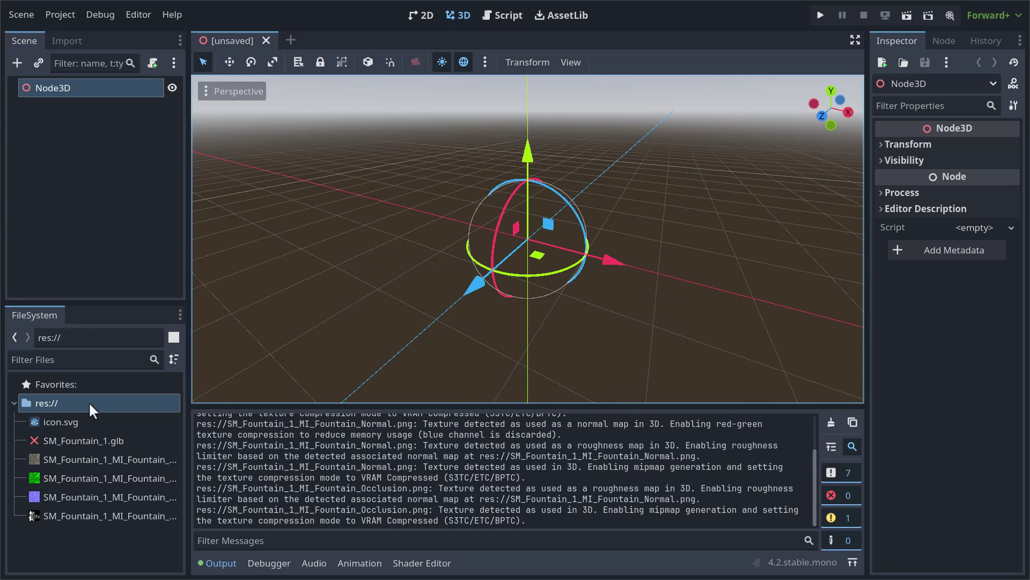
drag(91, 437, 515, 247)
scroll(515, 247, down, 3)
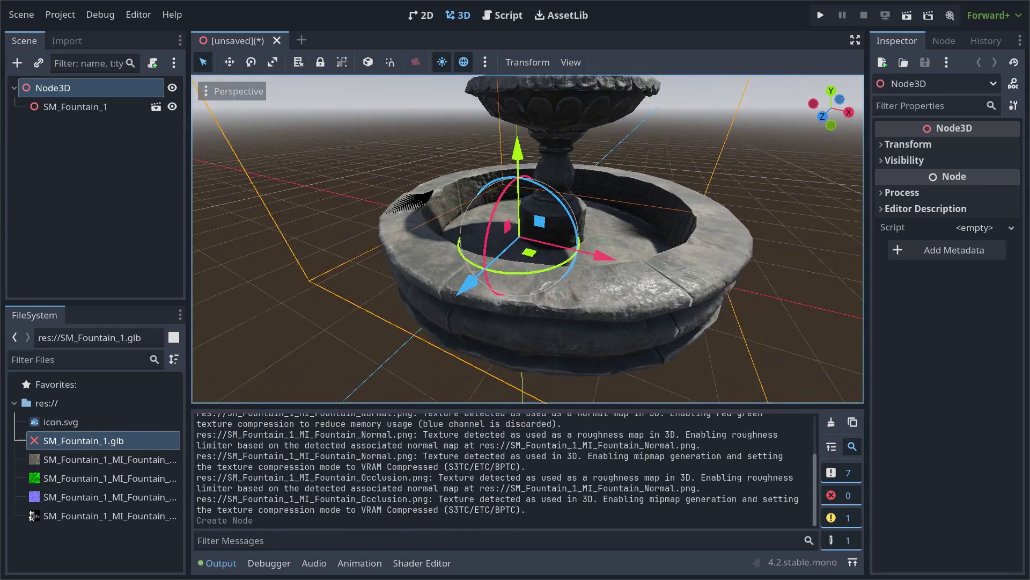
scroll(515, 247, down, 3)
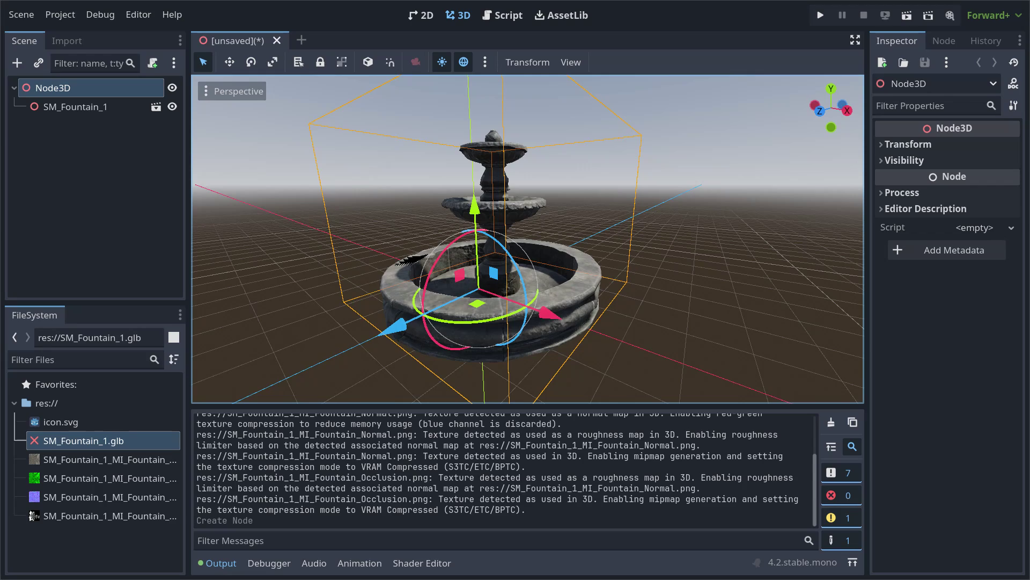
Switch back to Unreal Editor and open Village_Main from StylizedIsland/Scenes without saving the pending content.
key(alt+Tab)
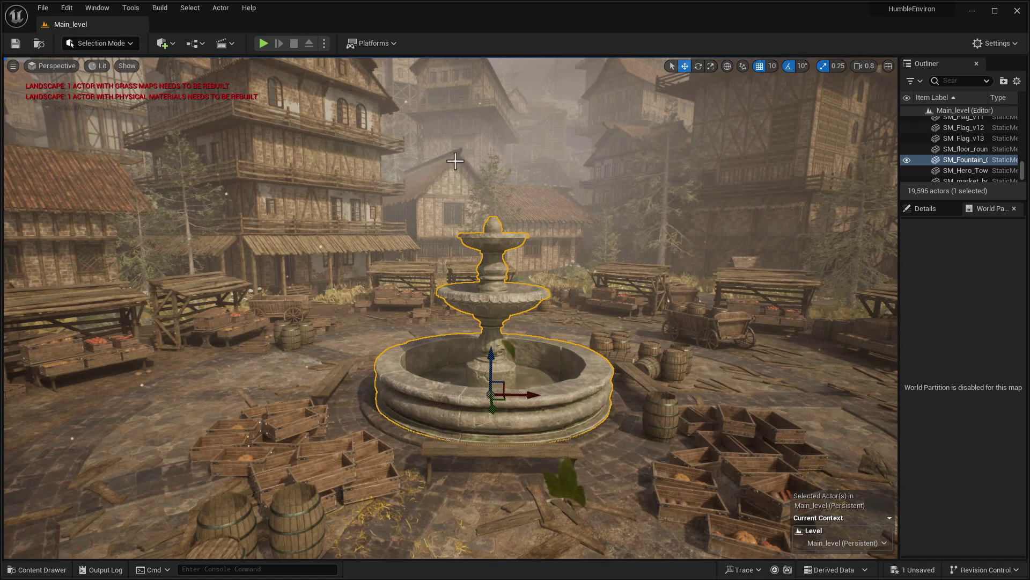
right_drag(425, 340, 148, 501)
click(68, 569)
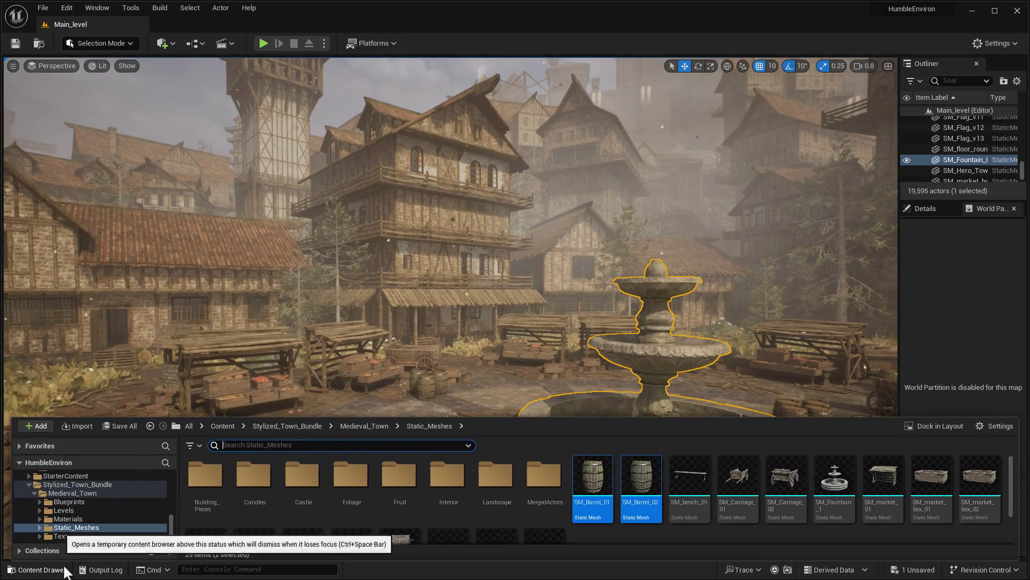
click(301, 426)
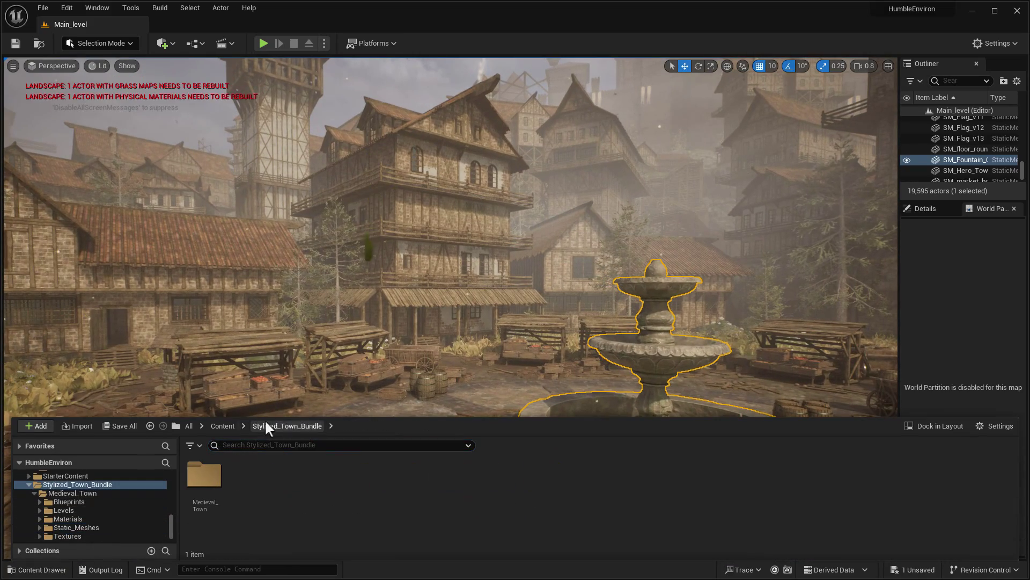
click(230, 424)
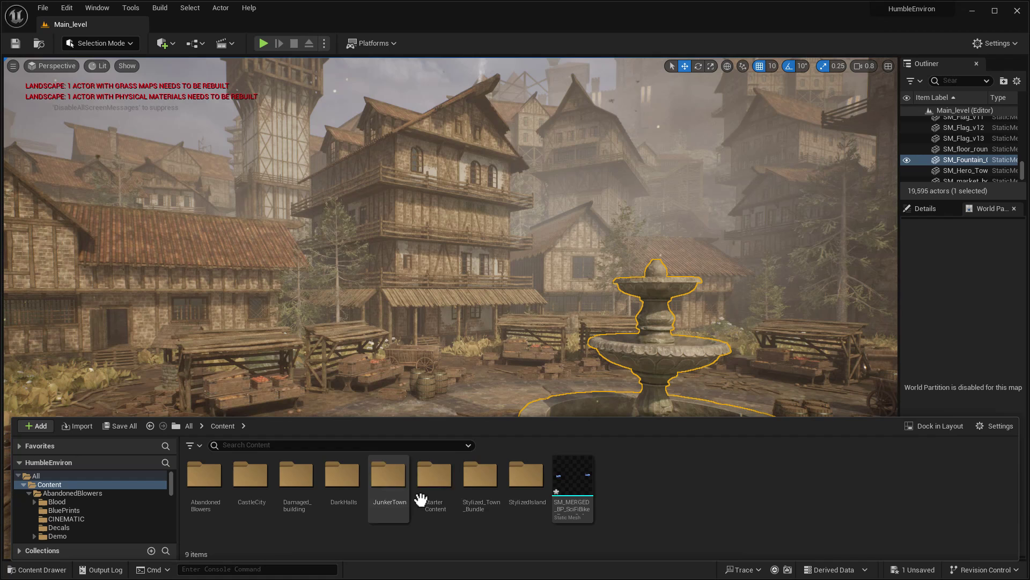
double_click(525, 479)
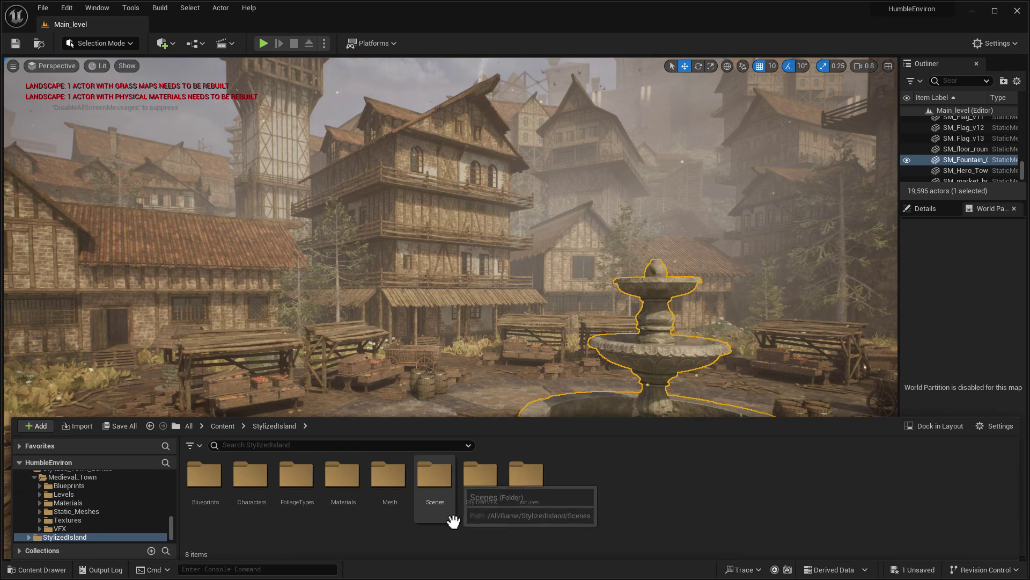
double_click(435, 475)
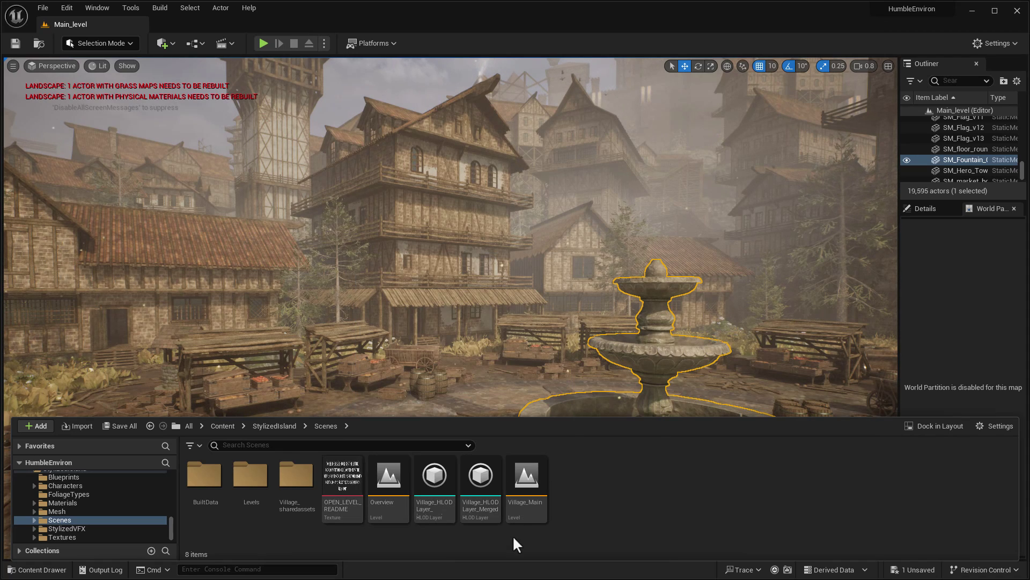
double_click(531, 475)
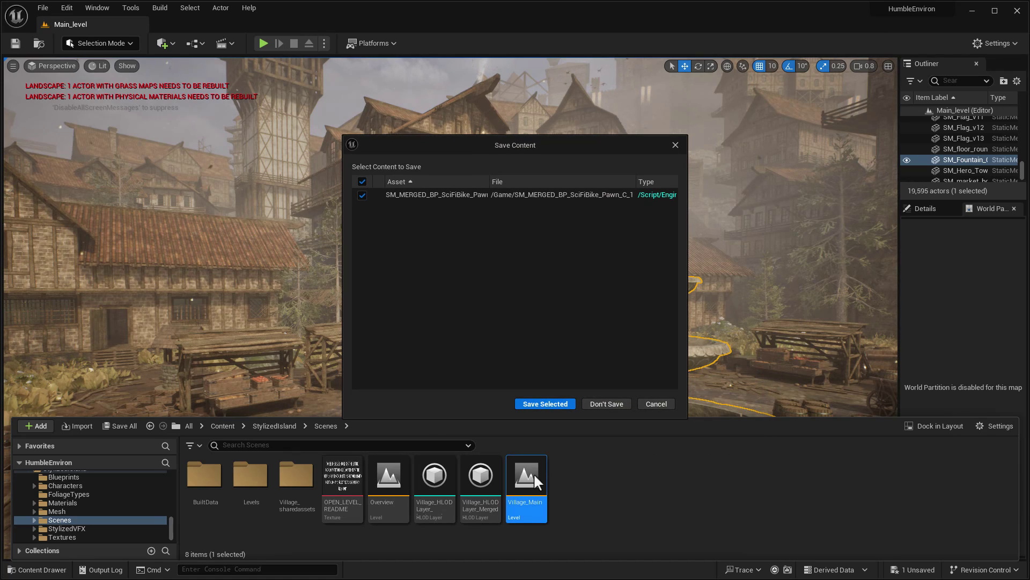
click(603, 404)
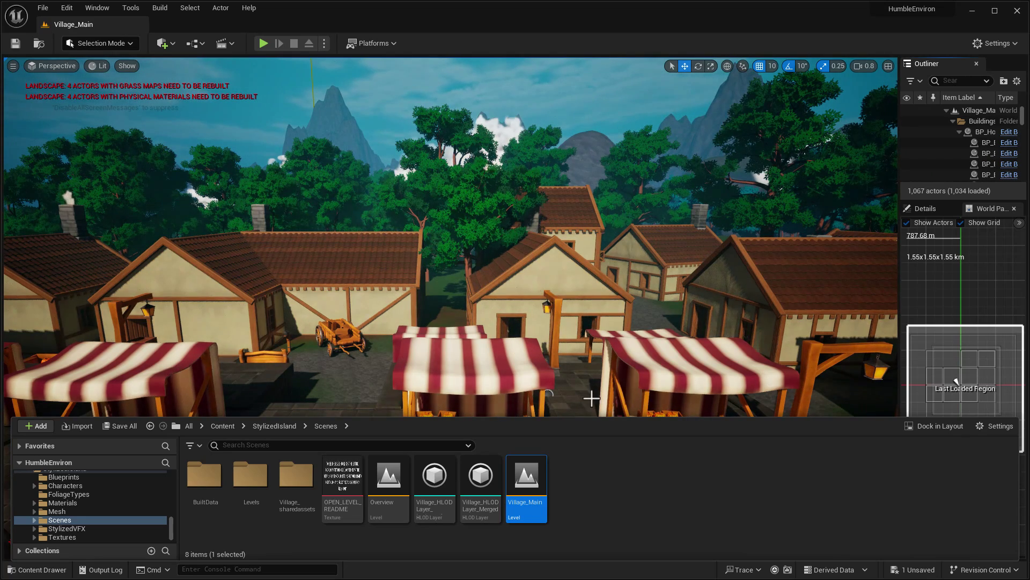
Select the whole map region in World Partition, check its loading options, and look over the village market stalls.
drag(904, 310, 1023, 455)
right_click(984, 398)
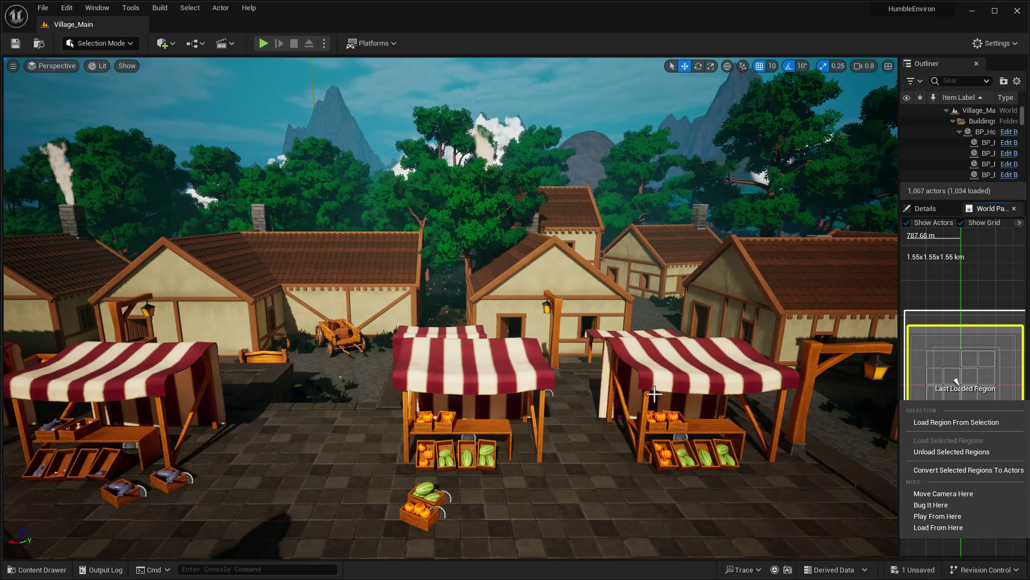
right_drag(648, 387, 591, 429)
key(s)
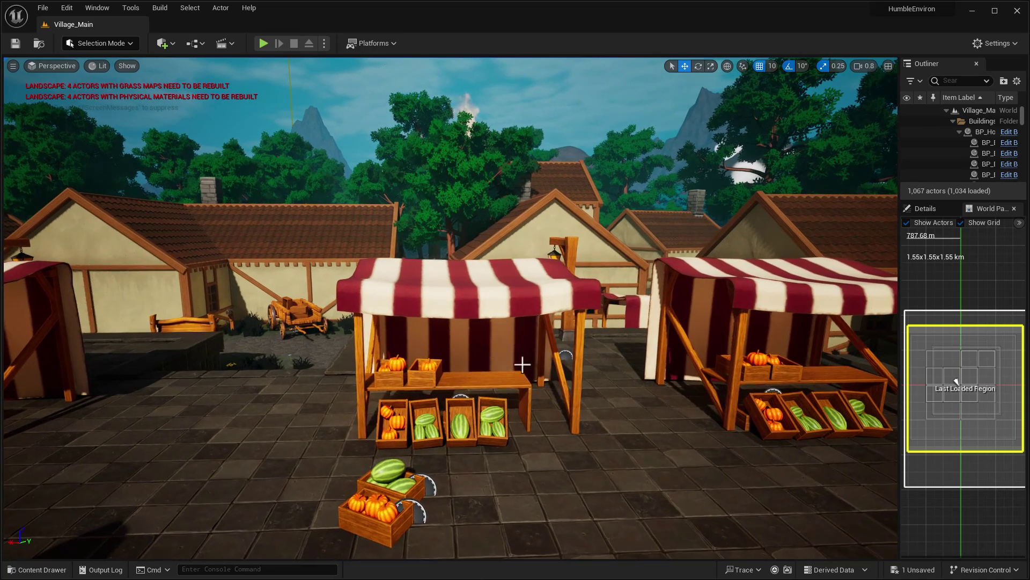
Merge the components of the central striped market tent into one static mesh, saved as SM_MERGED_BP_Tent_V4_C_2 in the Content folder.
click(462, 299)
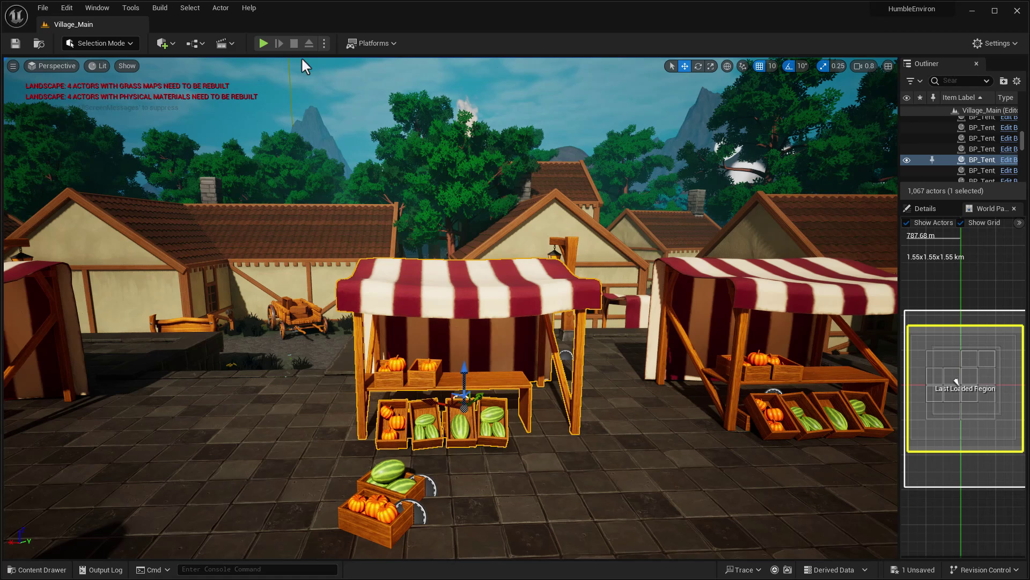
click(134, 5)
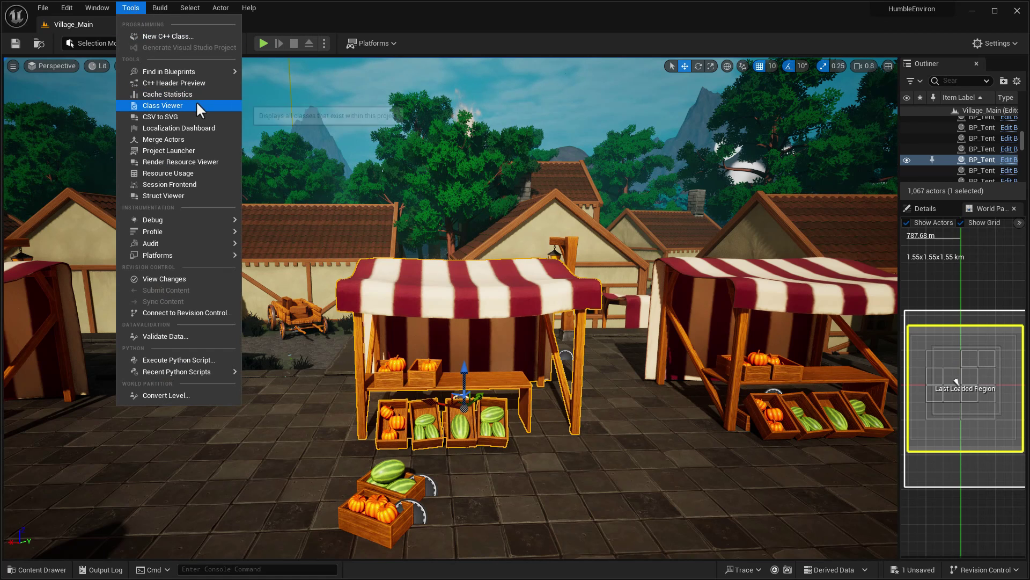
click(169, 140)
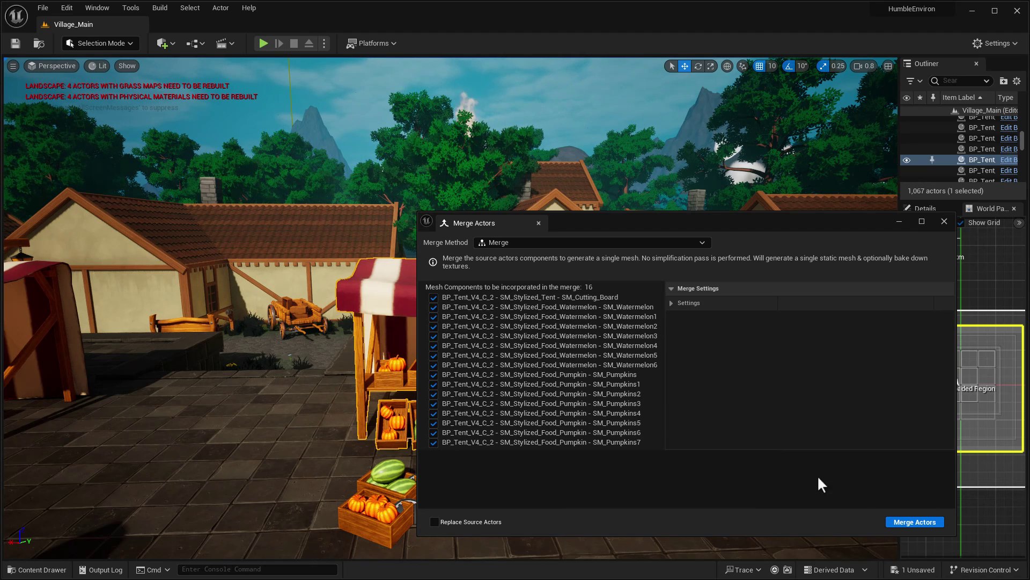
click(918, 521)
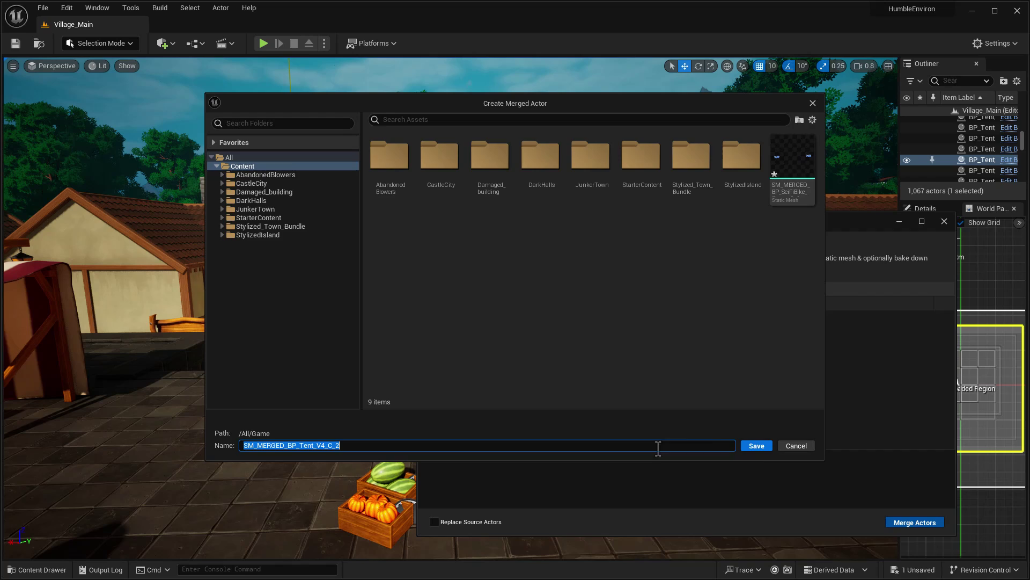
click(756, 446)
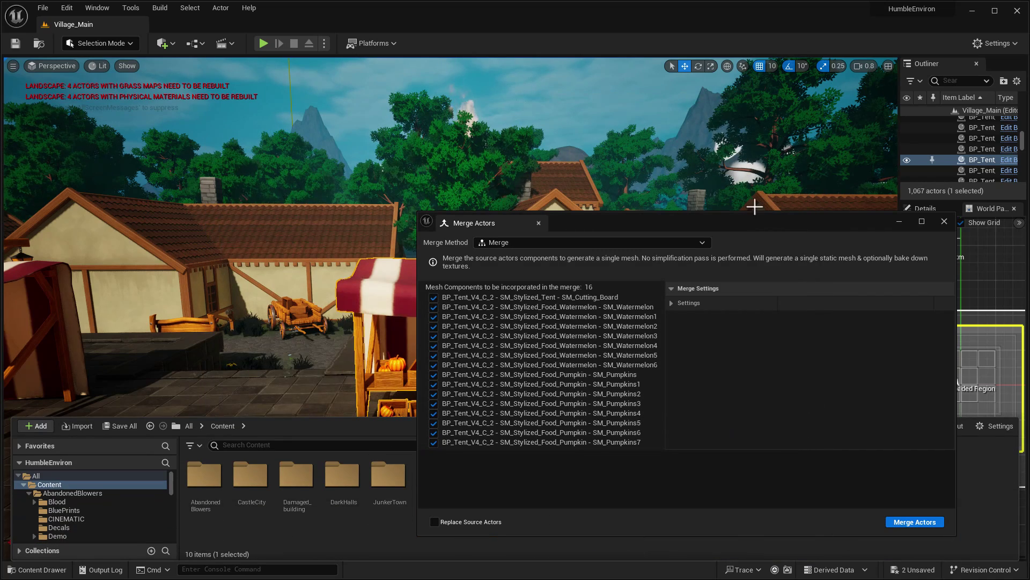
drag(793, 220, 862, 162)
click(873, 160)
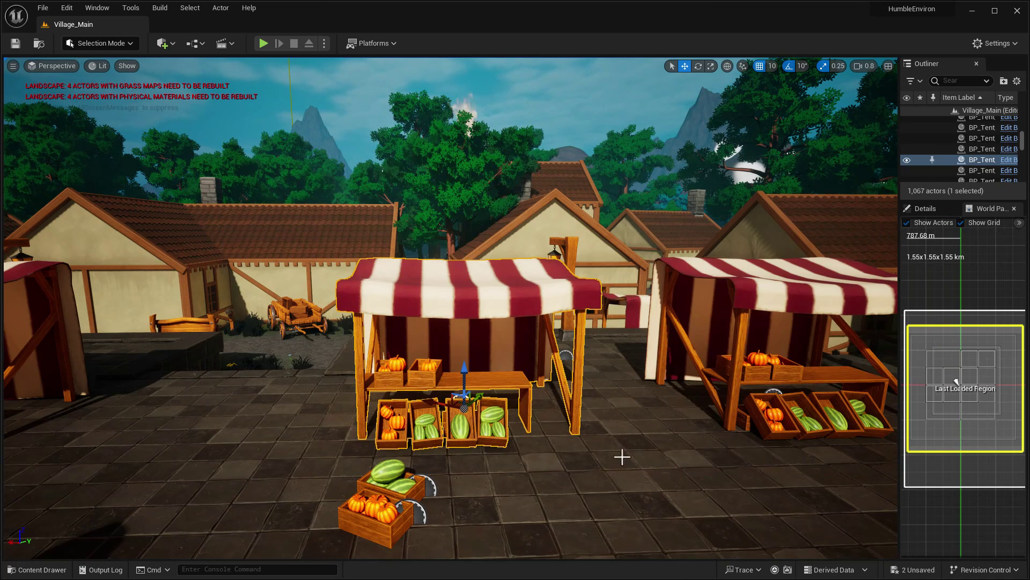
Export the merged tent mesh SM_MERGED_BP_Tent_V4_C_2 as a binary glTF (.glb) file into the temp/FromUnreal folder.
click(38, 569)
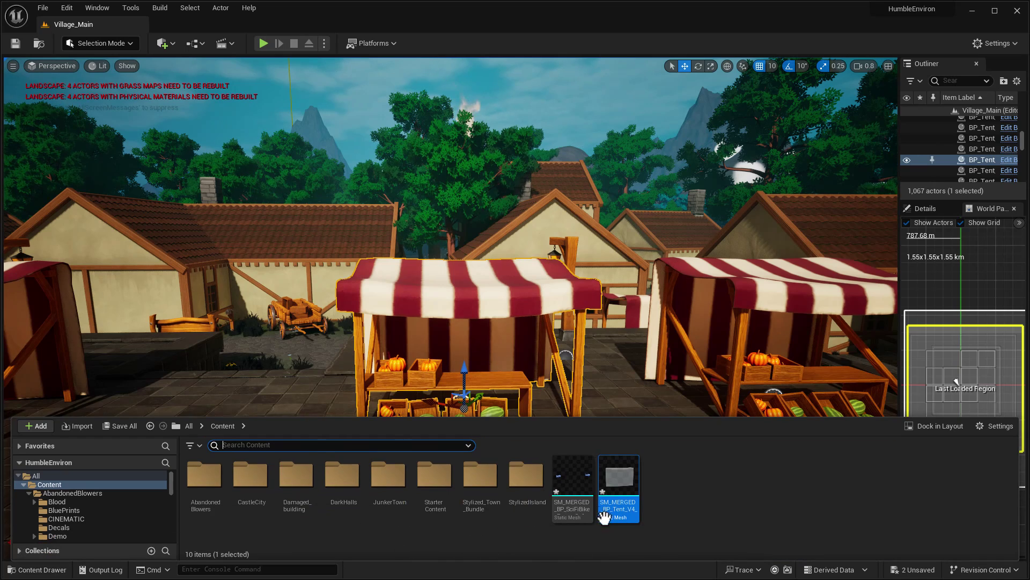
click(679, 487)
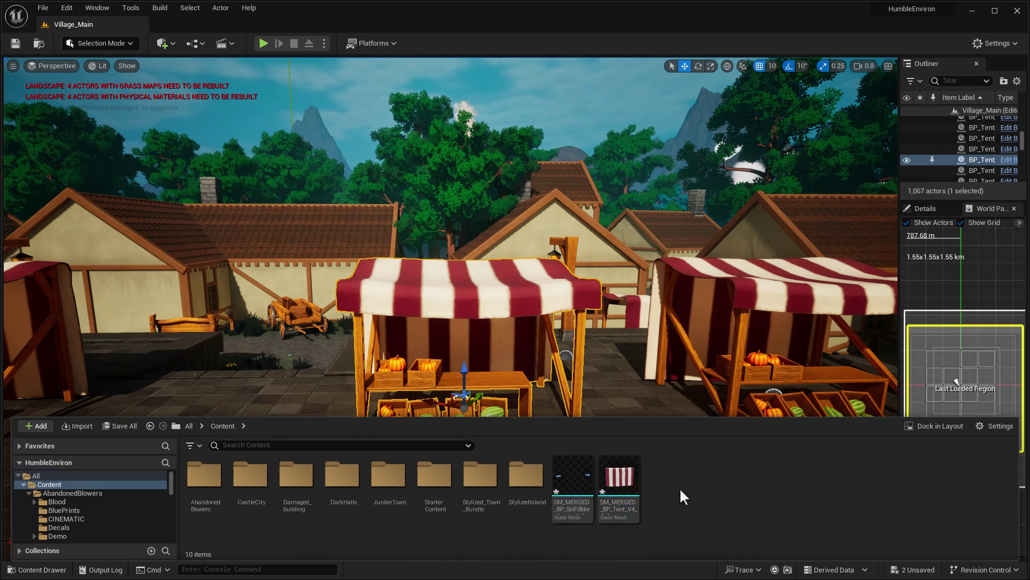
right_click(620, 476)
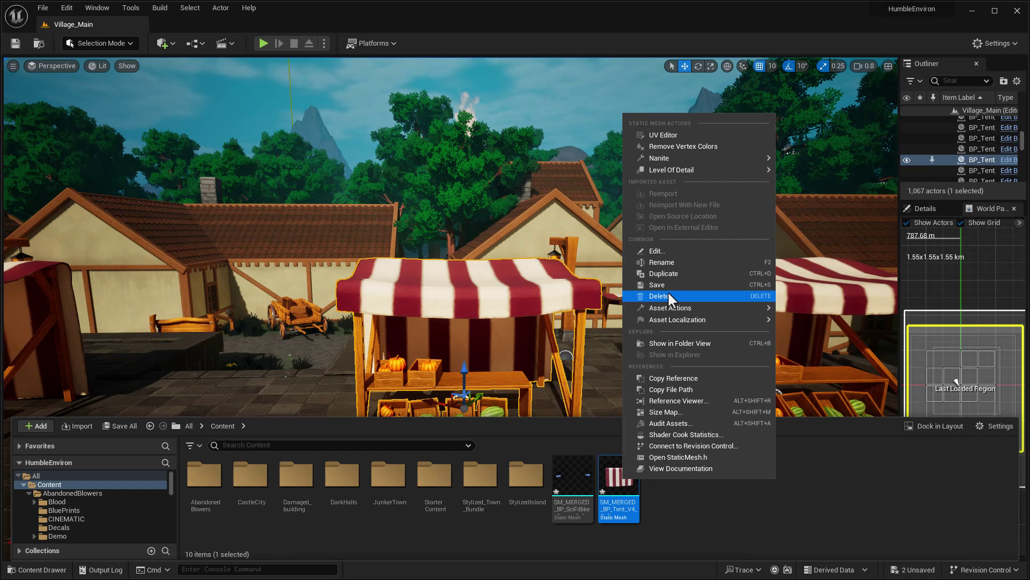
mouse_move(687, 304)
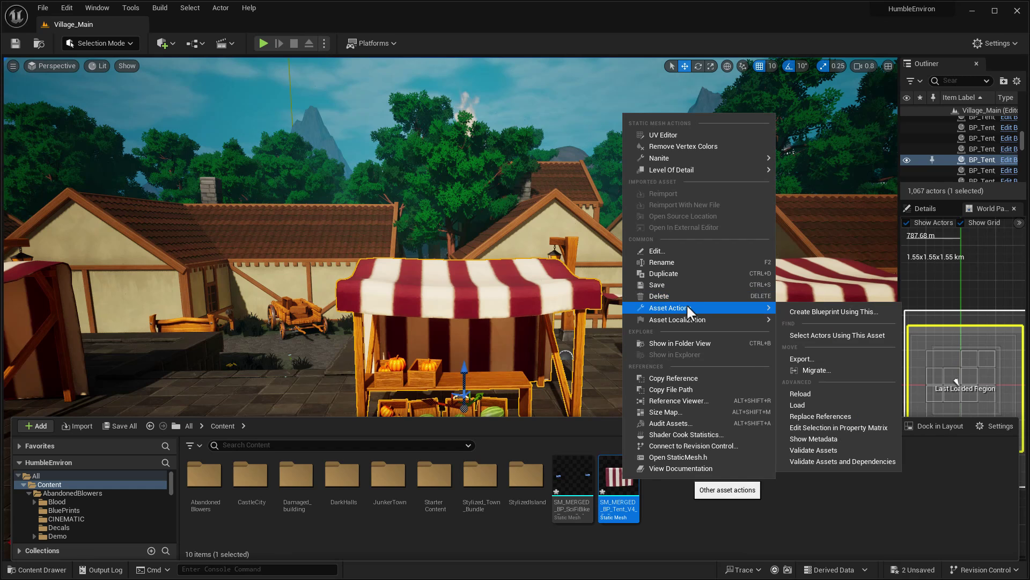
click(813, 357)
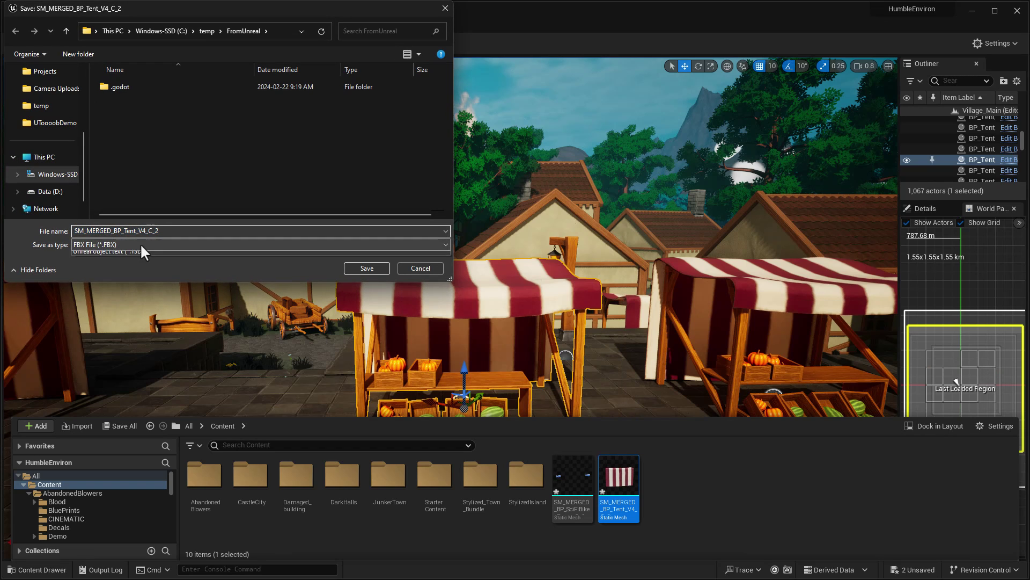
click(140, 245)
click(156, 263)
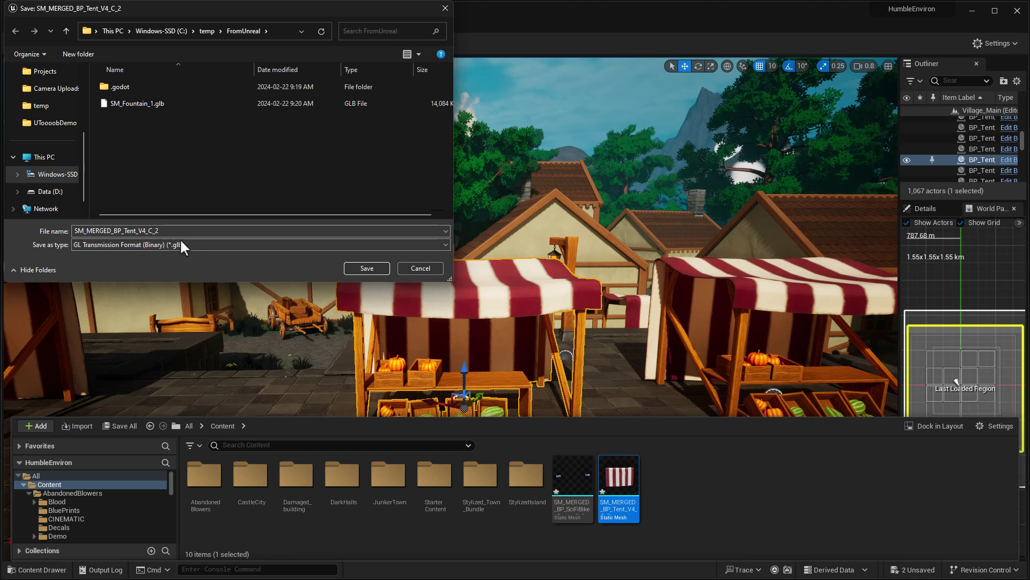
click(367, 269)
click(570, 410)
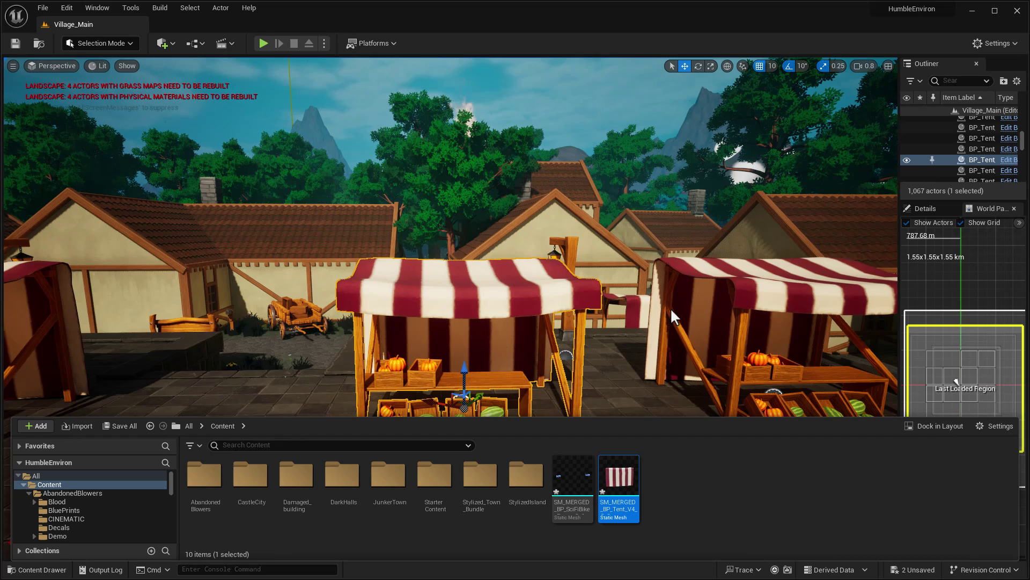
right_drag(747, 289, 747, 354)
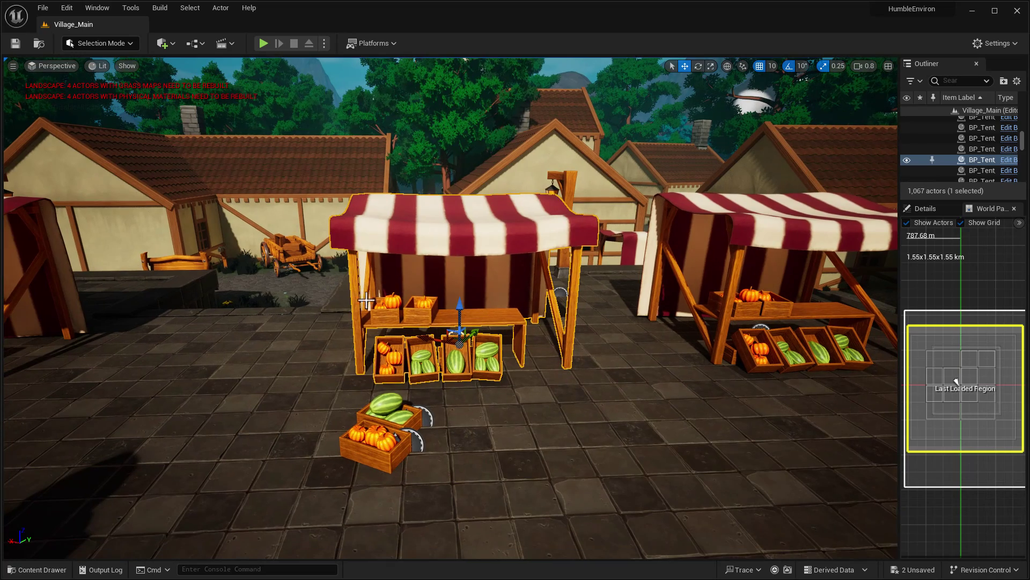
Switch to Godot, add the merged tent GLB to the 3D scene under Node3D and view the stall up close beside the fountain.
key(alt+Tab)
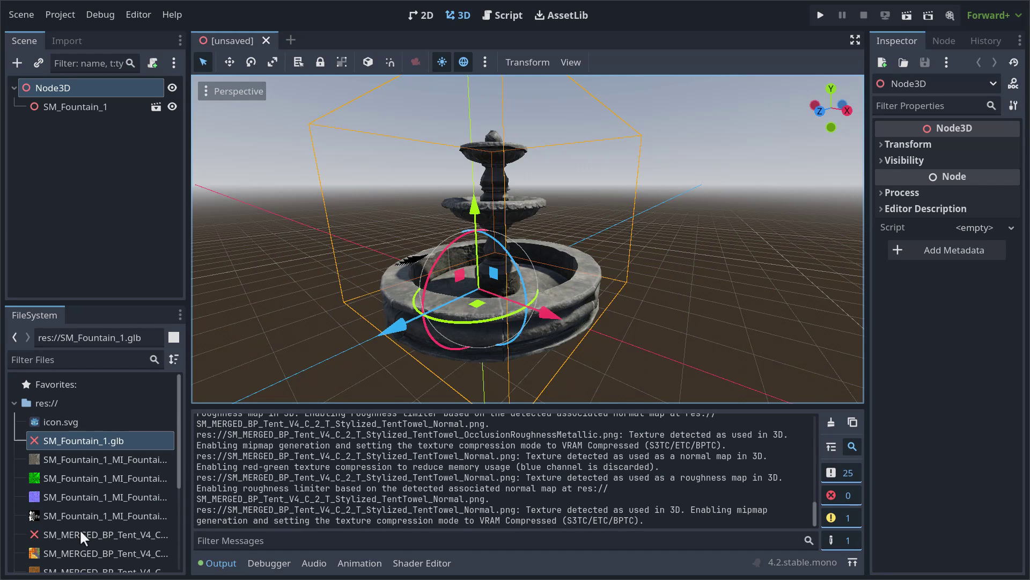
drag(83, 531, 701, 299)
middle_drag(701, 298, 507, 304)
right_drag(516, 290, 440, 293)
key(w)
key(s)
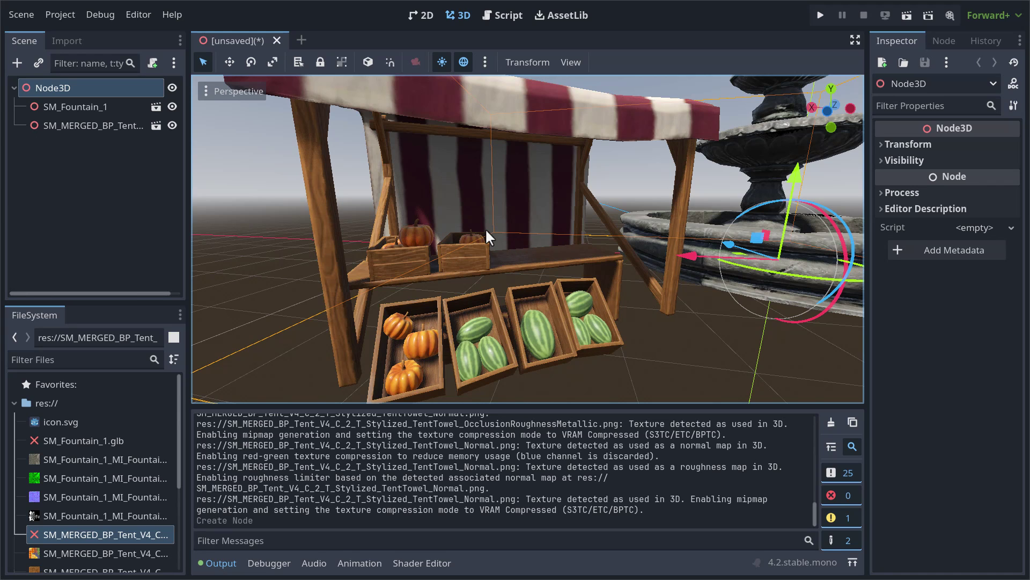
Switch back to Unreal Editor, look at the level's import and export commands, and look over the village market square.
key(alt+Tab)
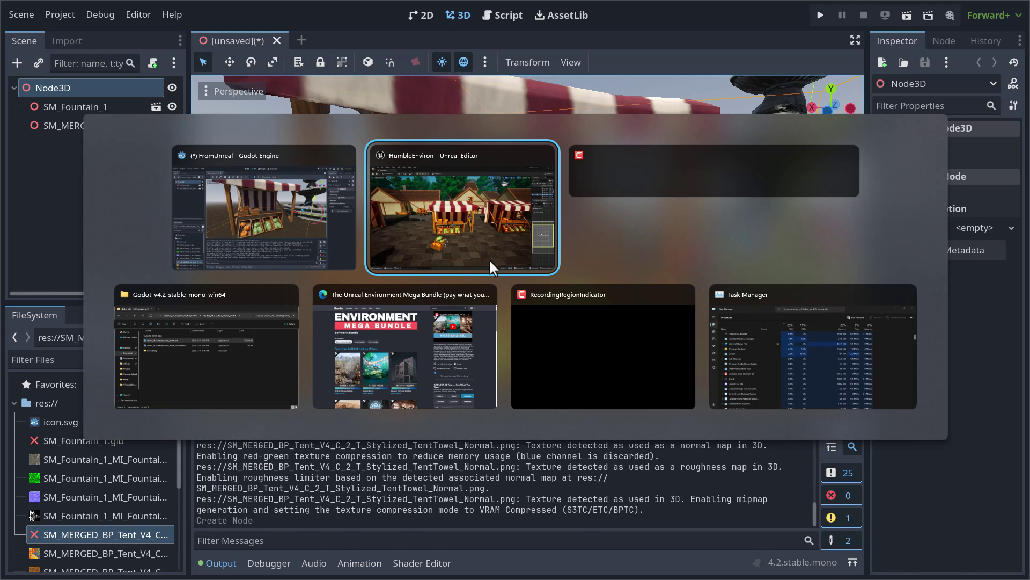
click(44, 7)
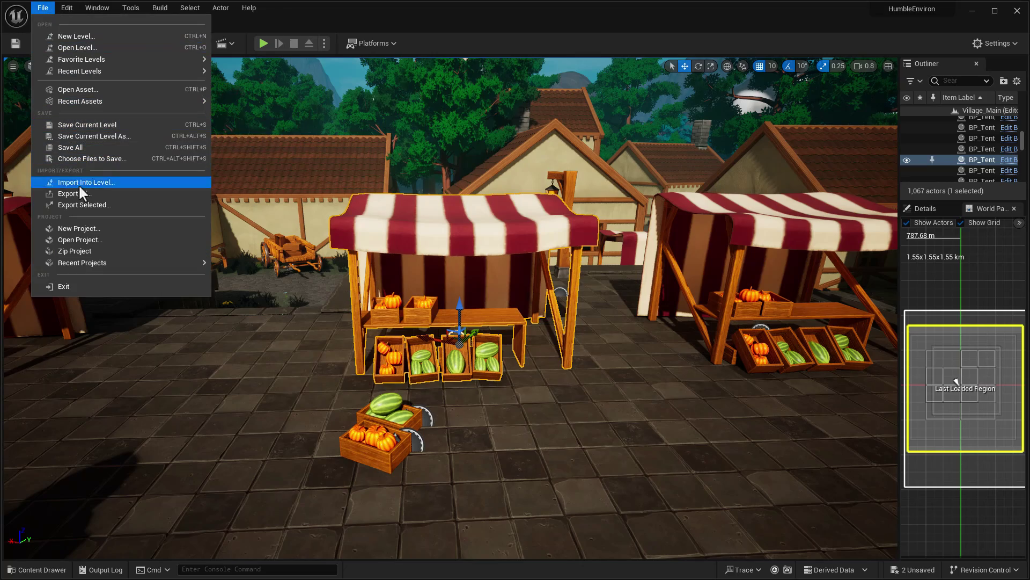
right_drag(640, 327, 781, 311)
key(s)
key(w)
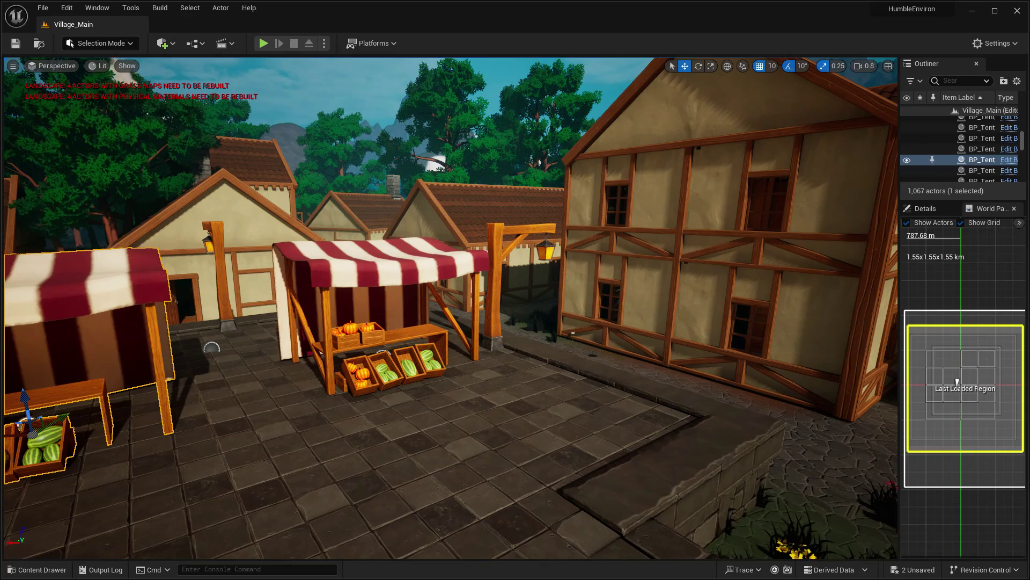
drag(413, 291, 414, 330)
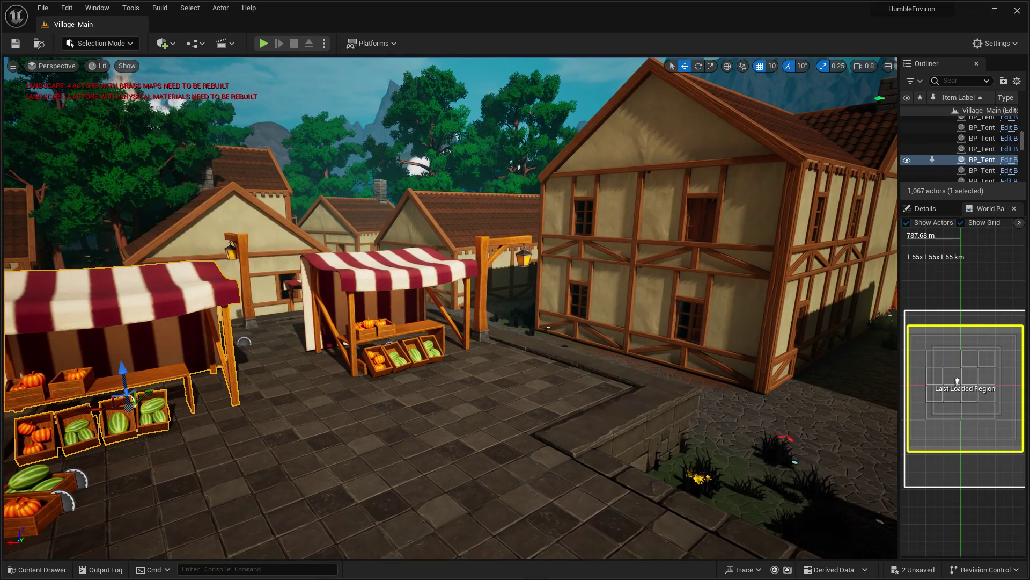
Open the Overview level from StylizedIsland/Scenes without saving the pending content and look over its asset showcase.
click(67, 572)
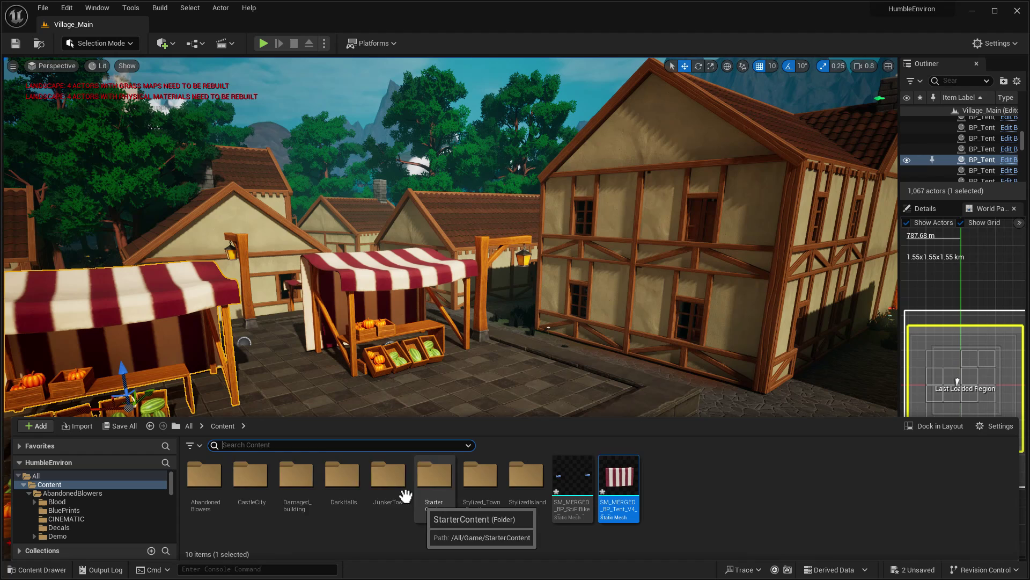
double_click(518, 486)
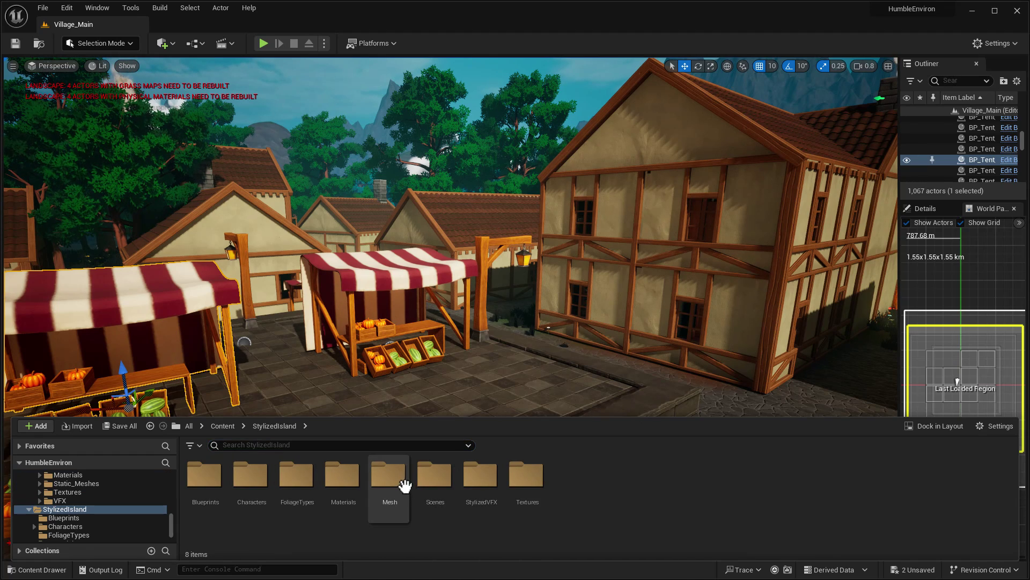
double_click(434, 475)
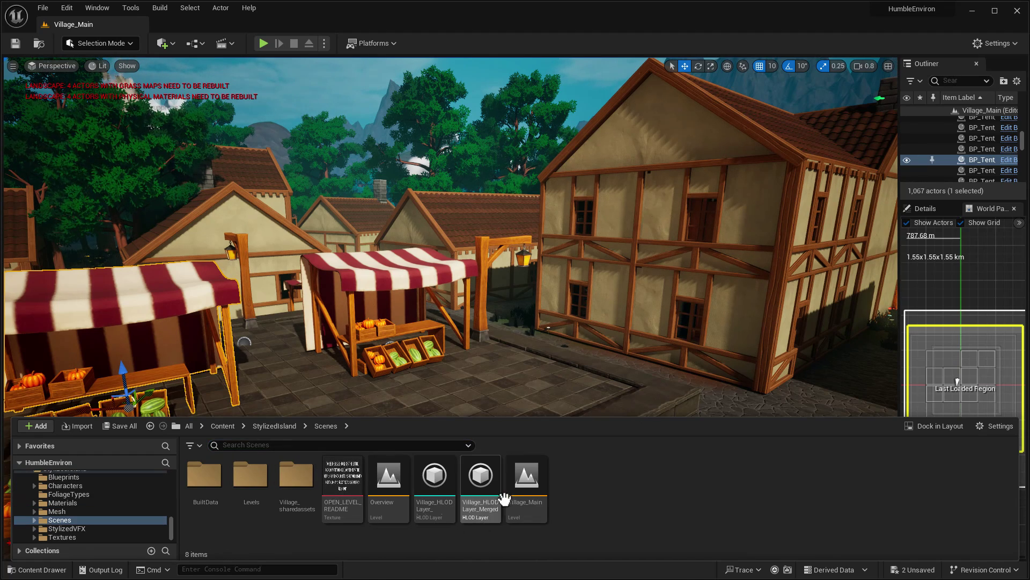
double_click(387, 483)
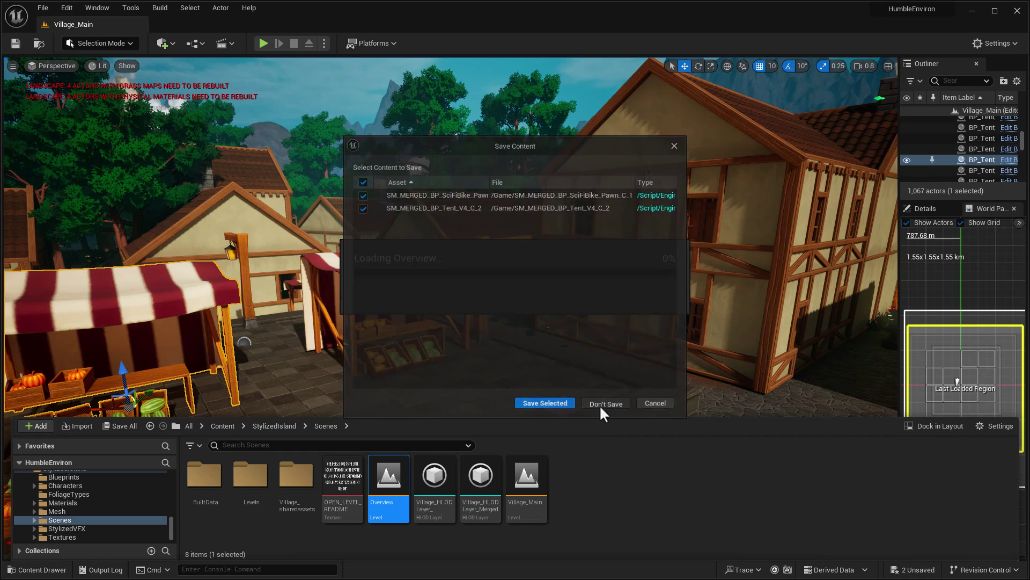
click(603, 404)
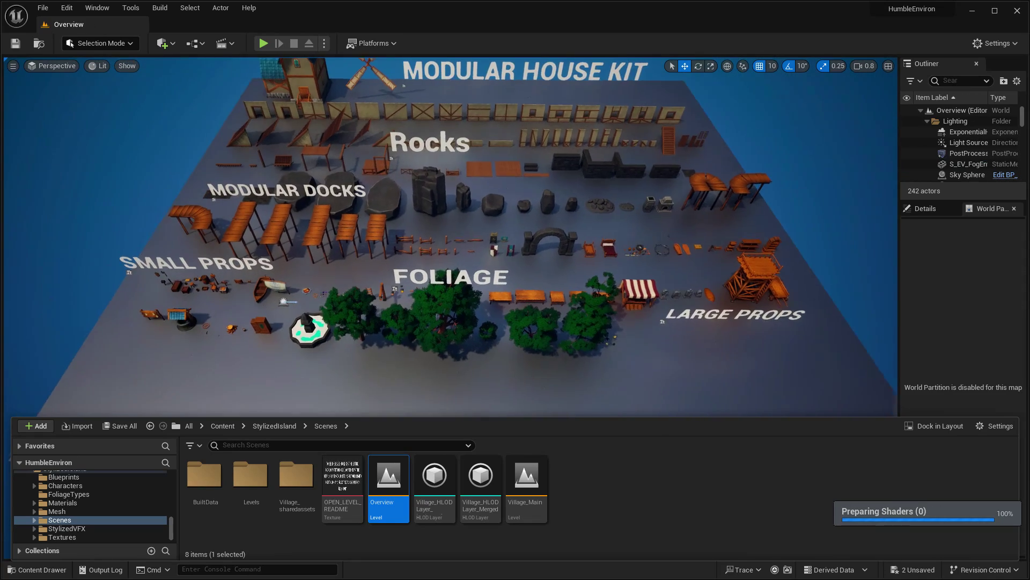
right_drag(450, 236, 472, 202)
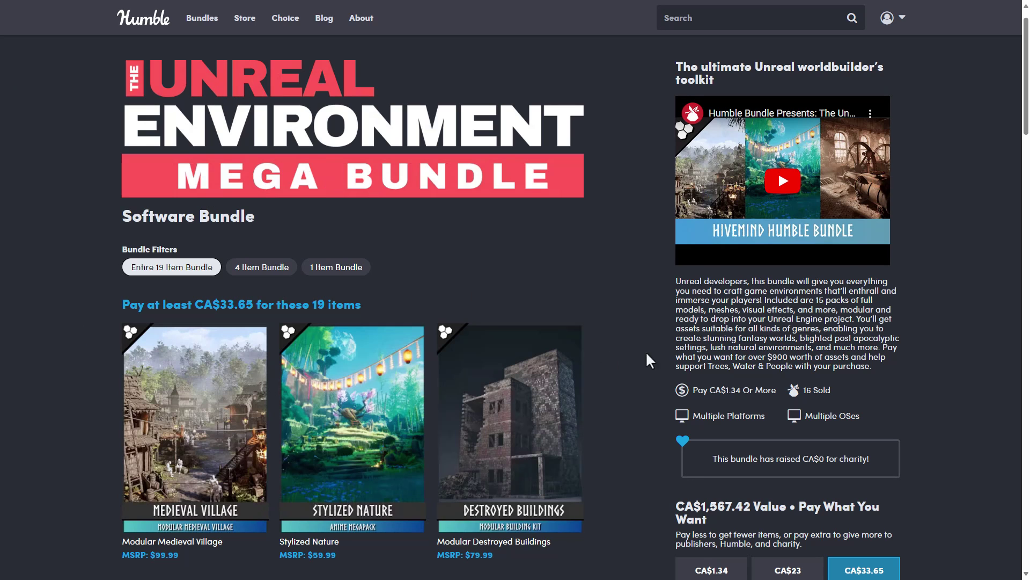
Switch to the Humble Bundle page in the browser and look through the packs offered in the 19-item tier.
scroll(660, 350, down, 5)
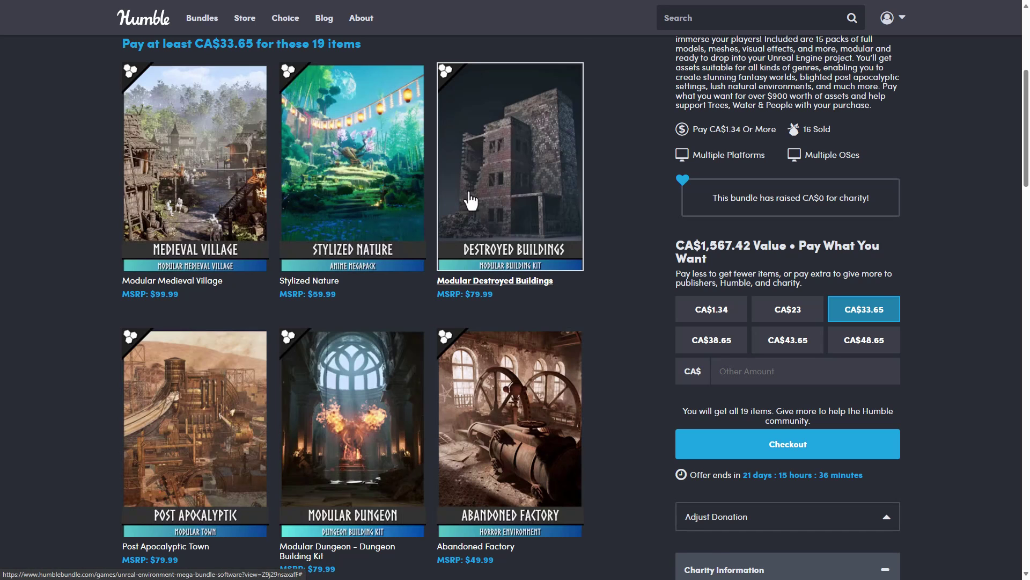
scroll(471, 202, down, 3)
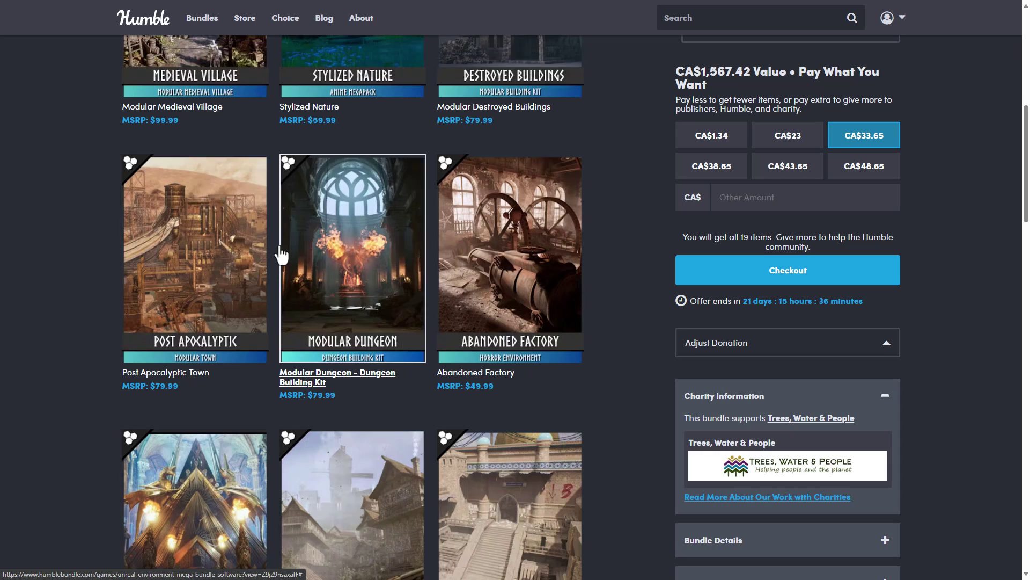
scroll(268, 258, down, 1)
scroll(269, 284, up, 2)
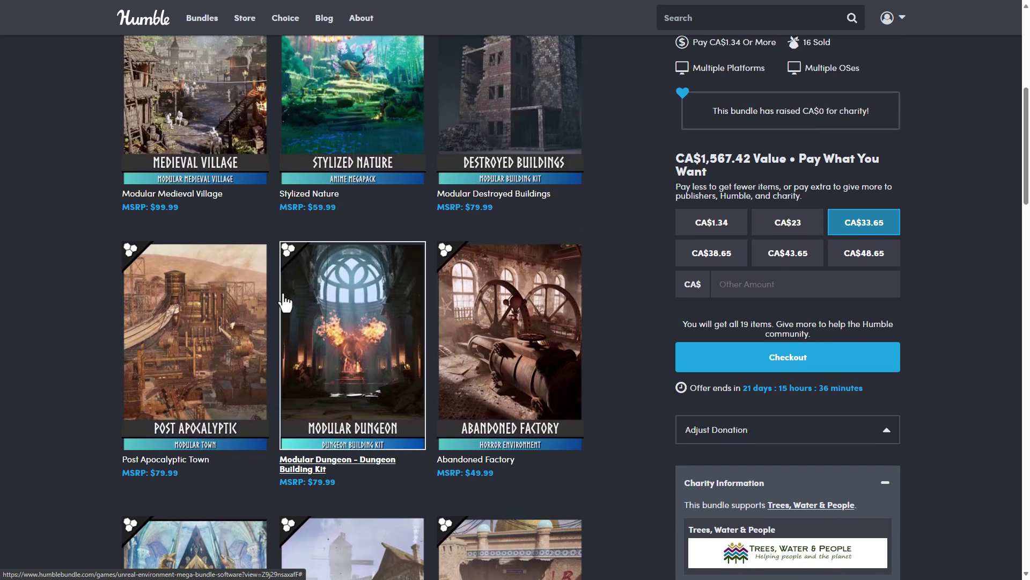
scroll(548, 349, down, 3)
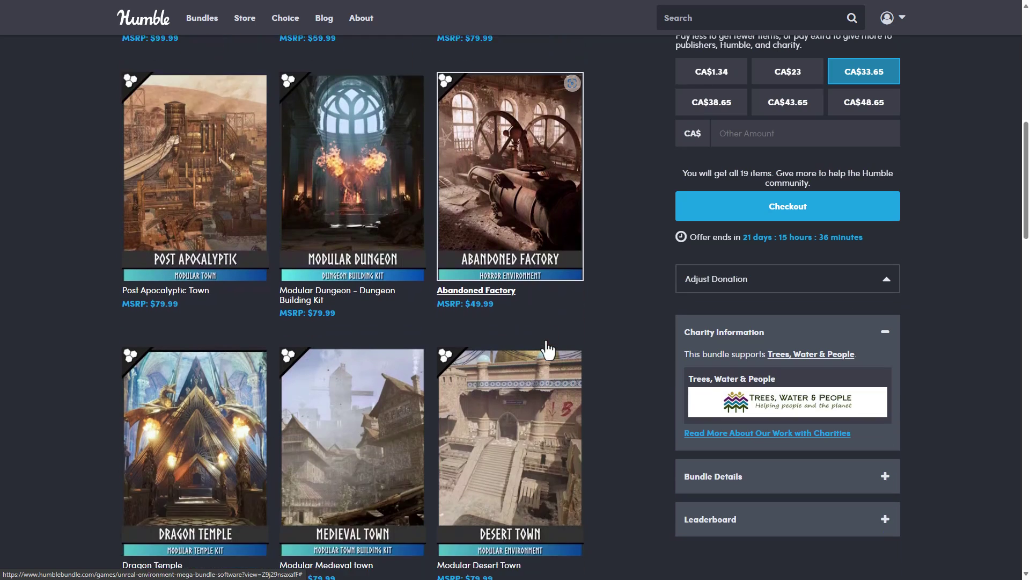
scroll(547, 350, down, 5)
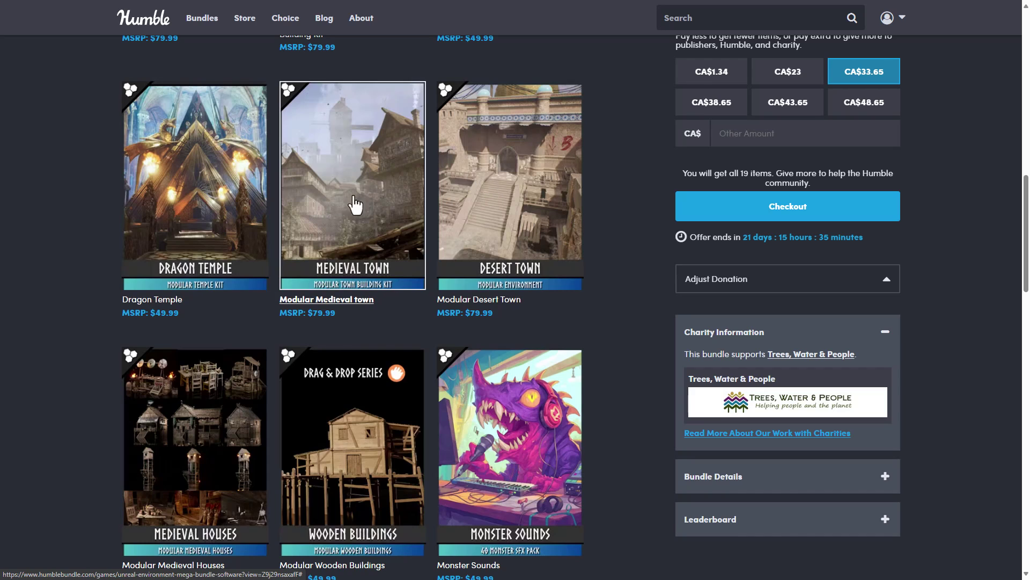
scroll(515, 221, down, 5)
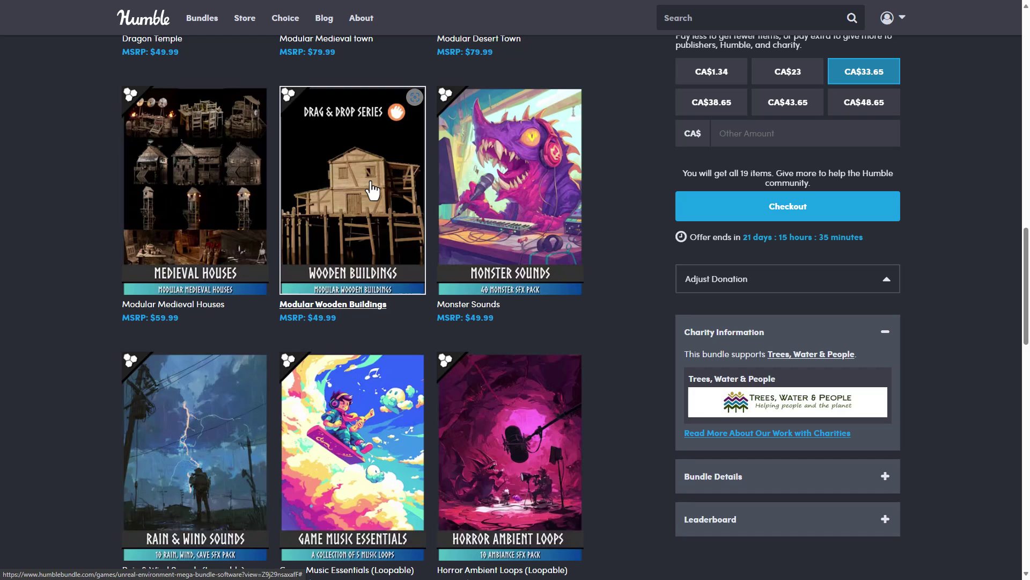
scroll(372, 191, down, 3)
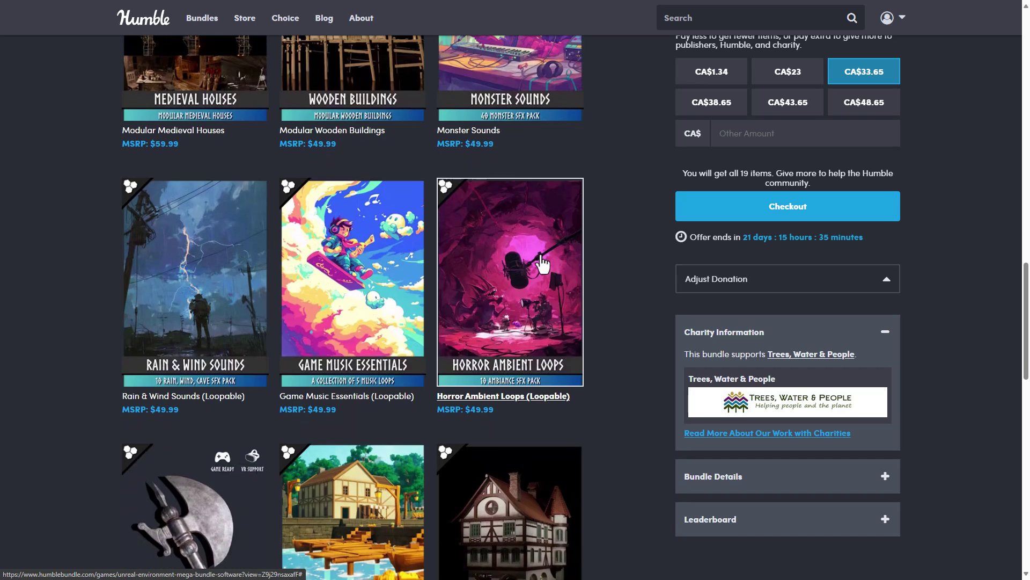
scroll(542, 161, up, 2)
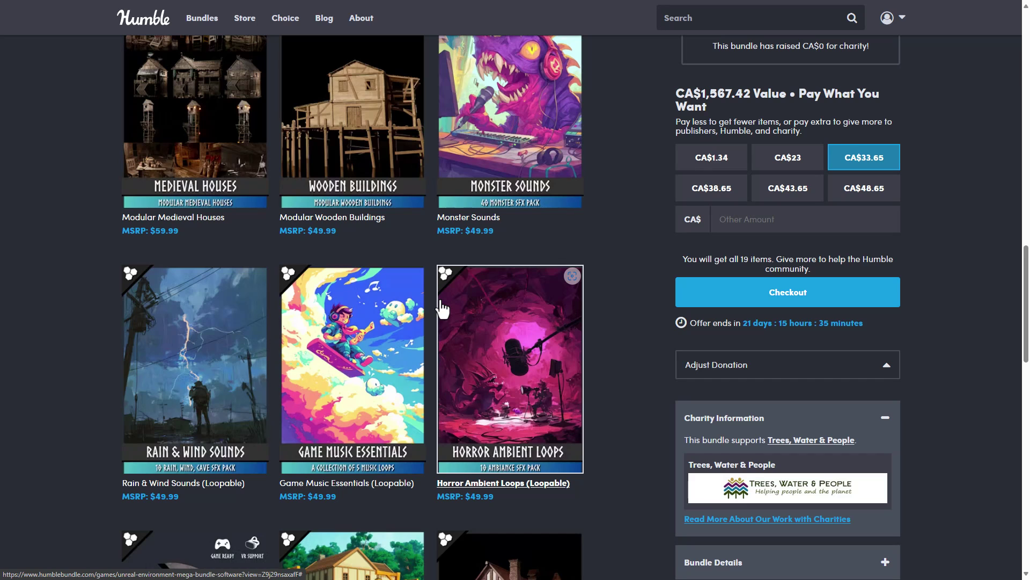
scroll(443, 308, down, 8)
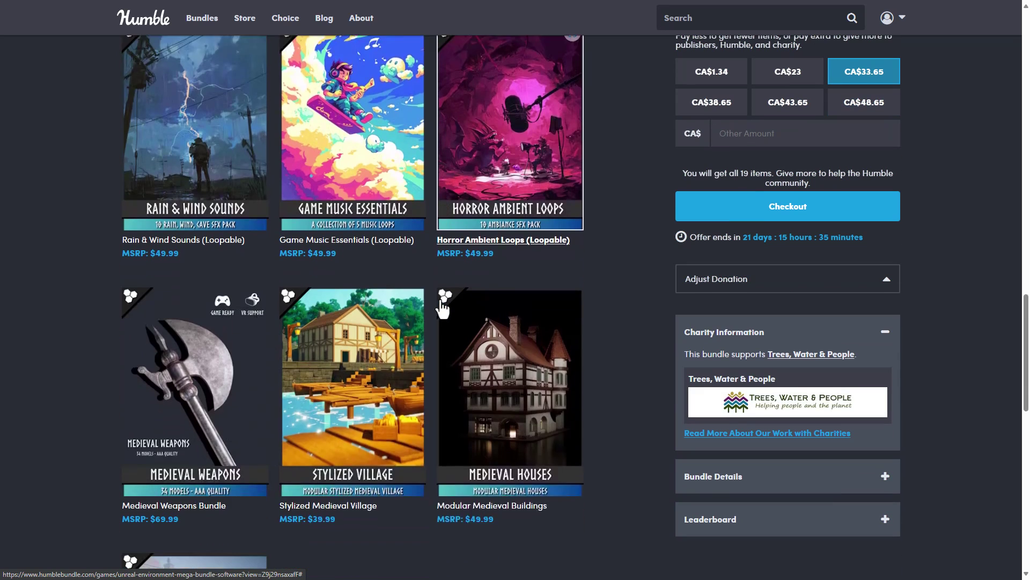
Look over the remaining packs of the 19-item tier, down to the Modular Castle Kit.
scroll(503, 286, down, 2)
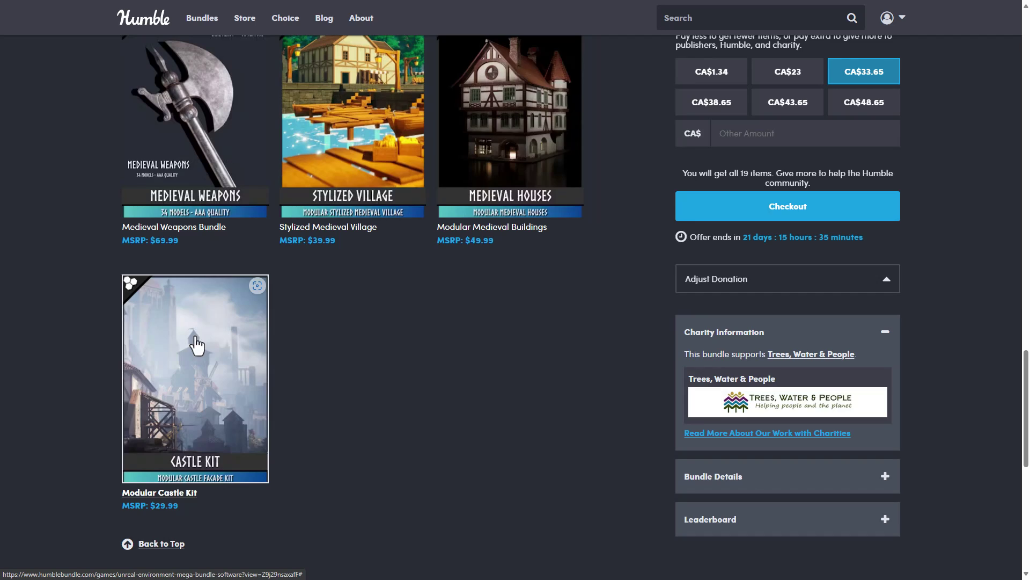
scroll(395, 264, up, 5)
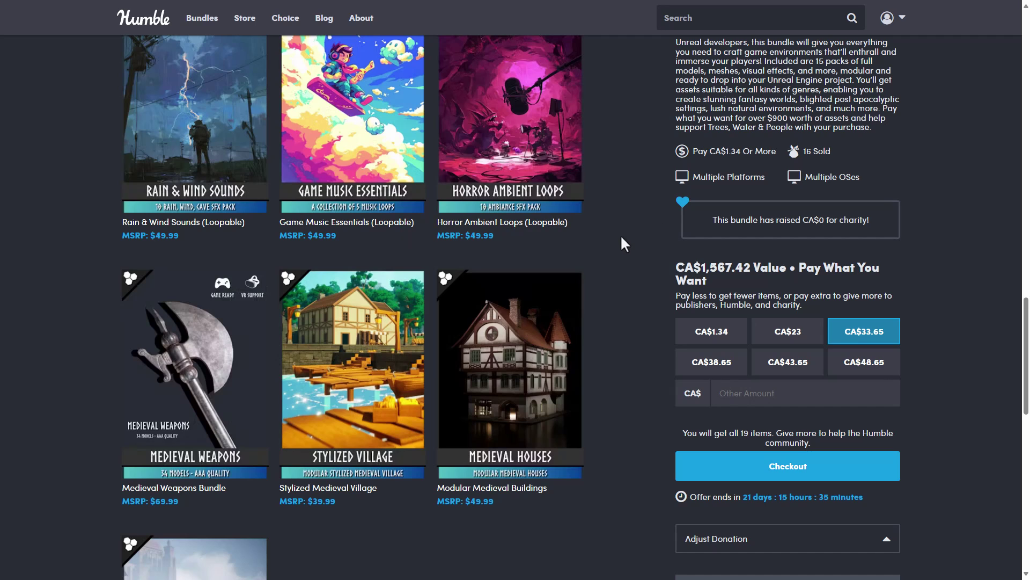
scroll(643, 225, up, 2)
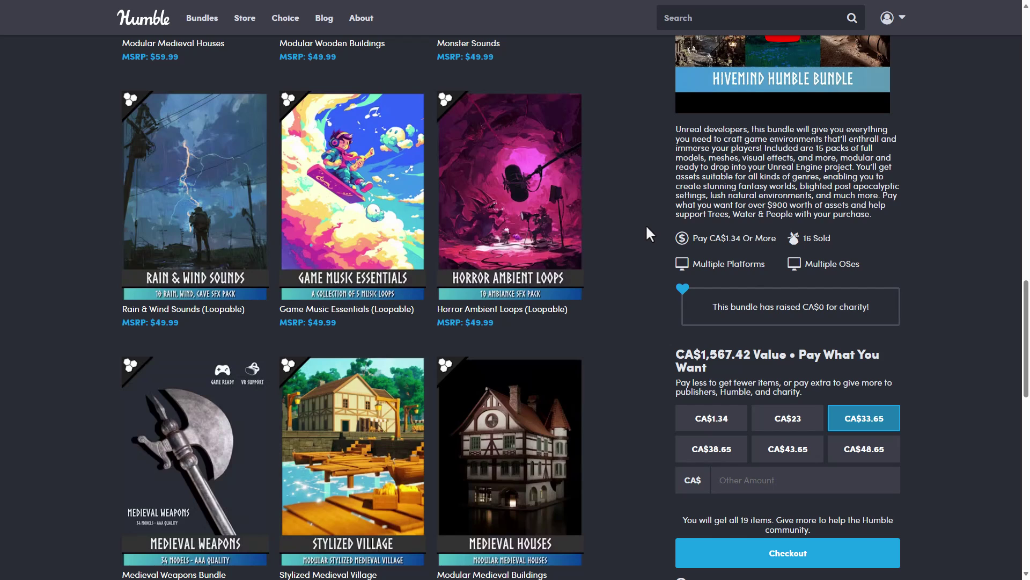
Switch to the Epic Game Worlds in Unity bundle page and look over its 14 items.
key(ctrl+Tab)
scroll(661, 254, down, 2)
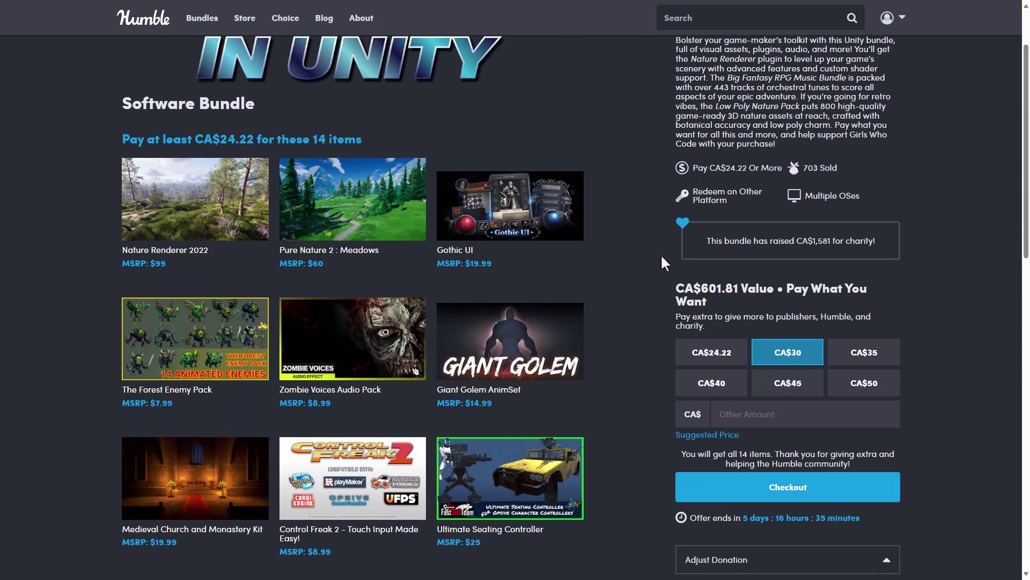
scroll(661, 254, up, 2)
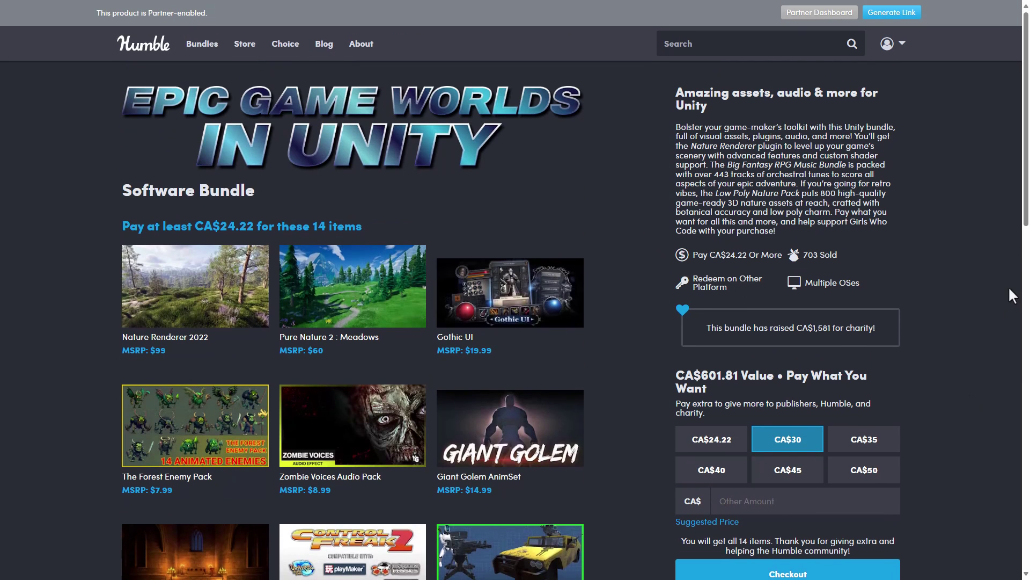
drag(1026, 214, 1025, 366)
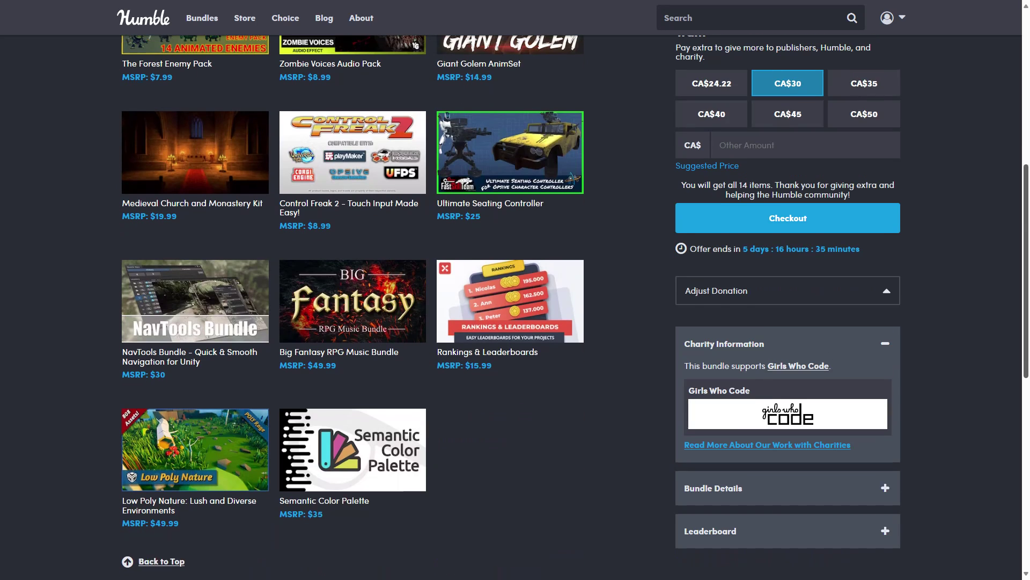
scroll(510, 307, up, 3)
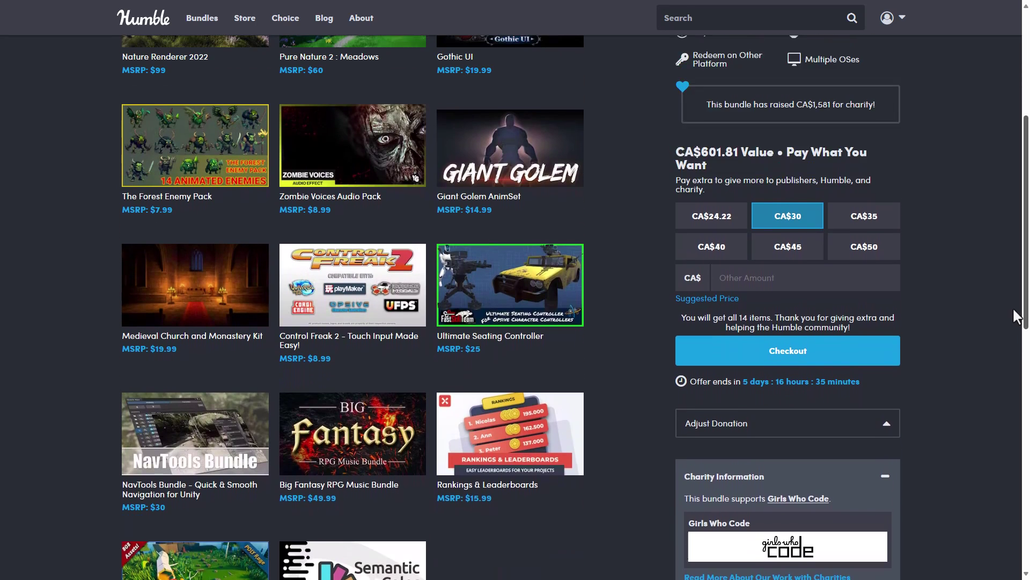
scroll(1014, 300, up, 3)
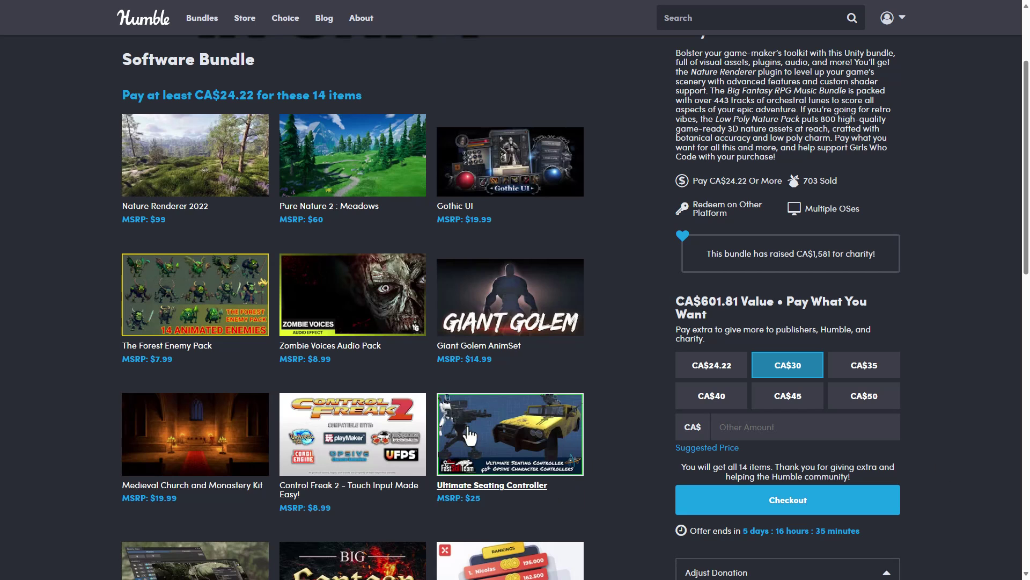
Open the Ultimate Seating Controller details in the Unity bundle, read the description and close them.
click(522, 446)
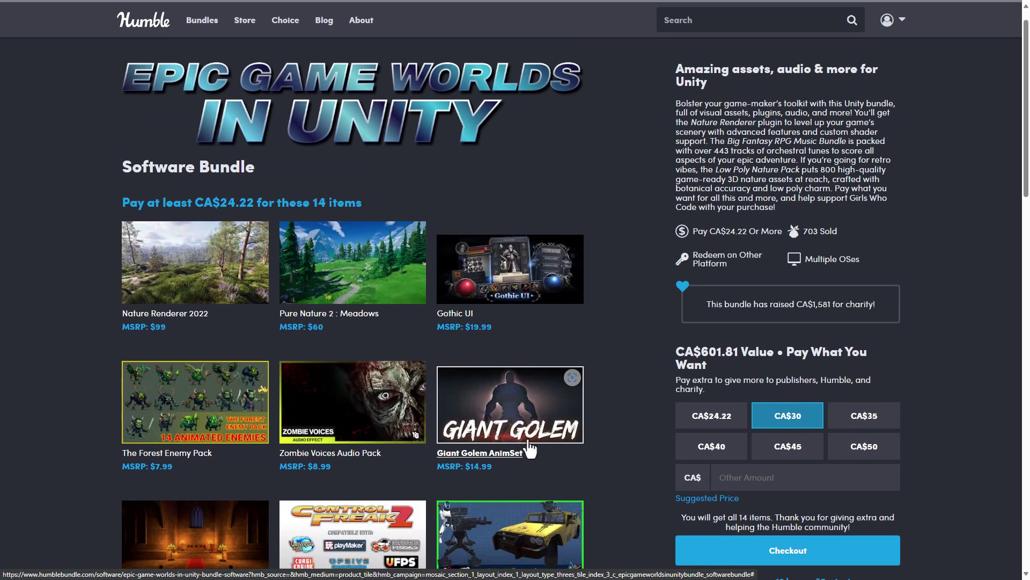
scroll(376, 387, down, 5)
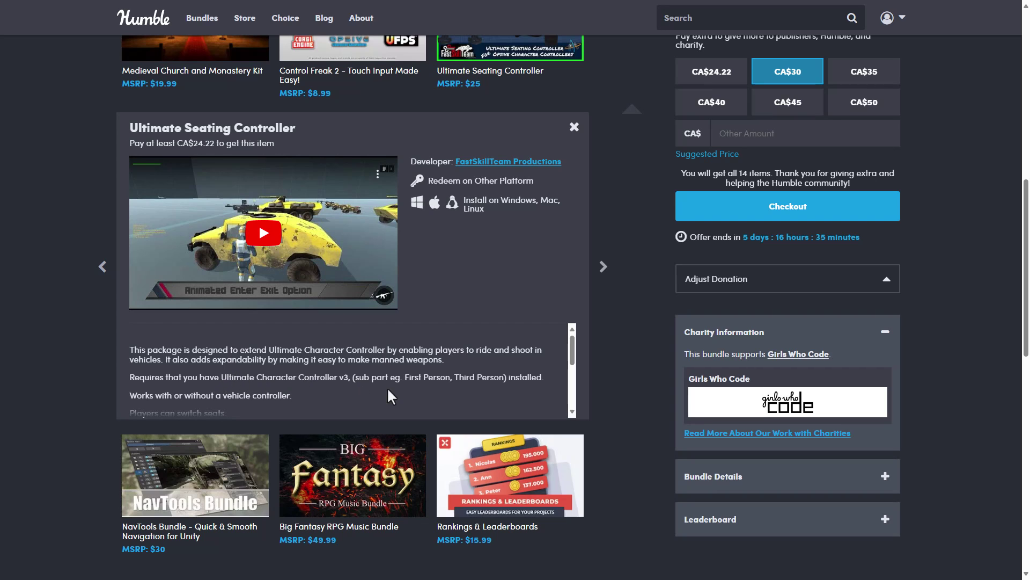
click(576, 127)
scroll(610, 373, up, 3)
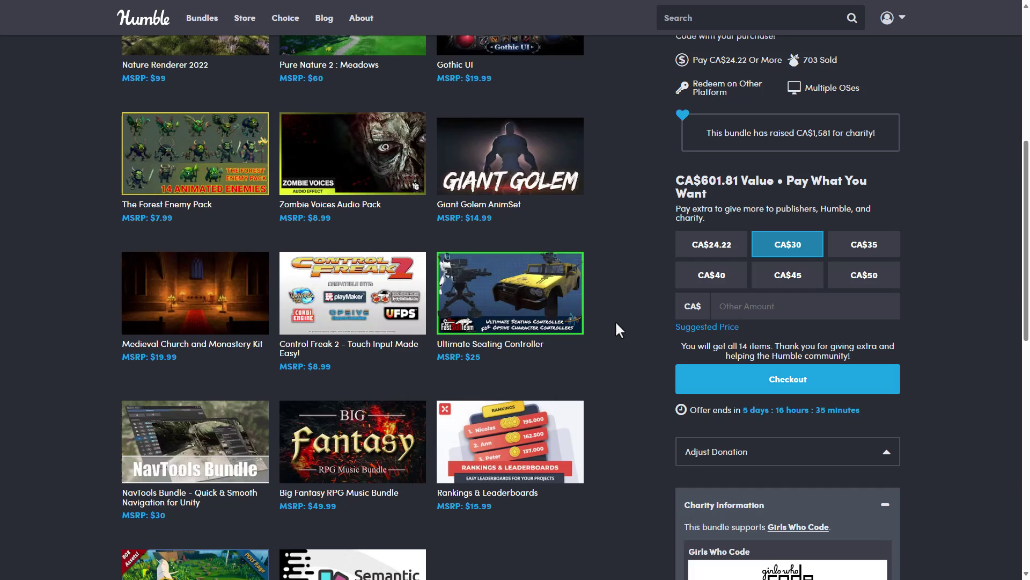
Switch back to the Unreal Environment Mega Bundle page and look over its medieval building and sound packs.
key(ctrl+Tab)
scroll(659, 336, up, 3)
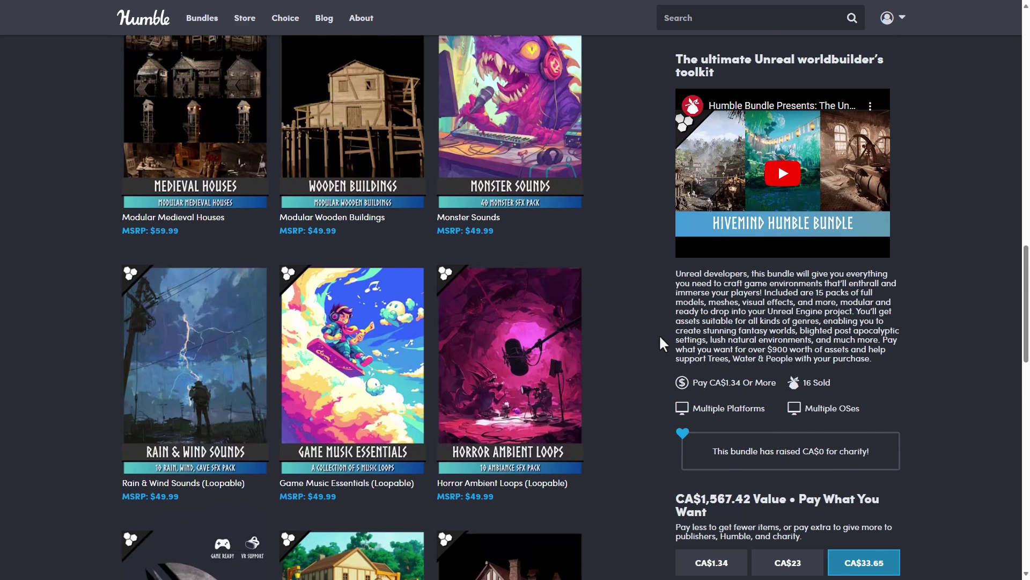
scroll(659, 334, up, 5)
Return to the Unity bundle page and review its items from Nature Renderer 2022 to Semantic Color Palette.
key(alt+Right)
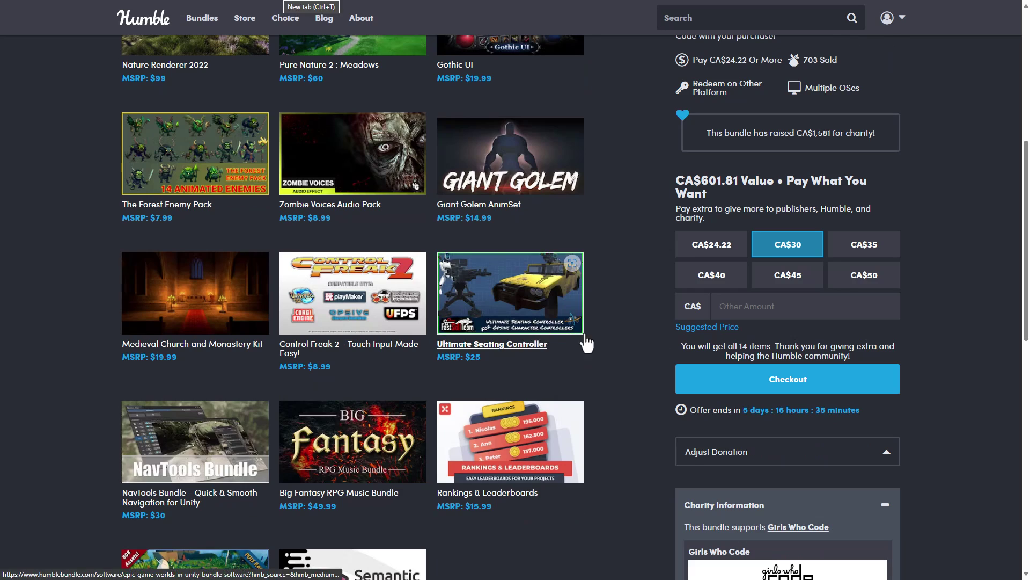
scroll(587, 344, up, 3)
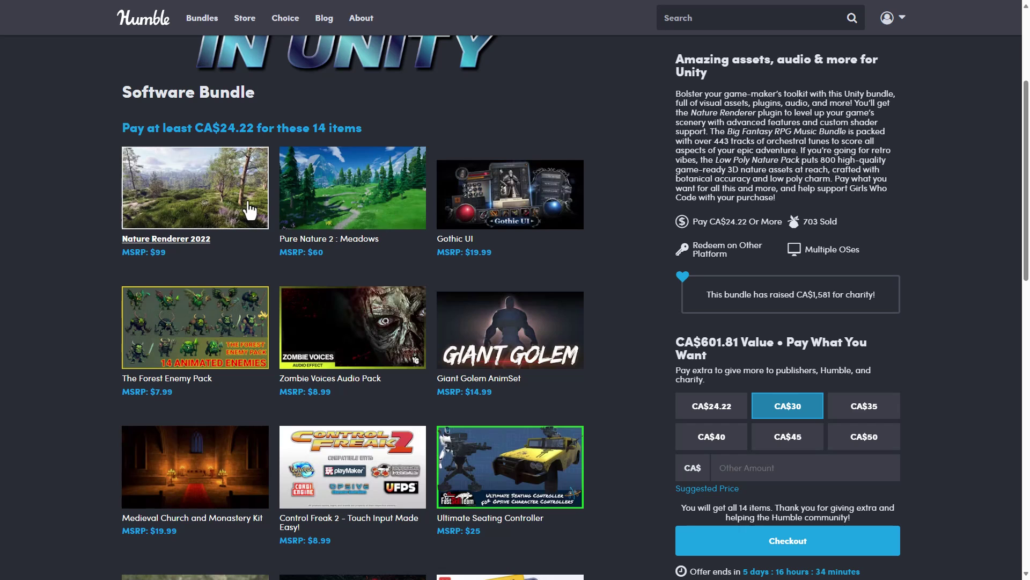
scroll(429, 334, down, 1)
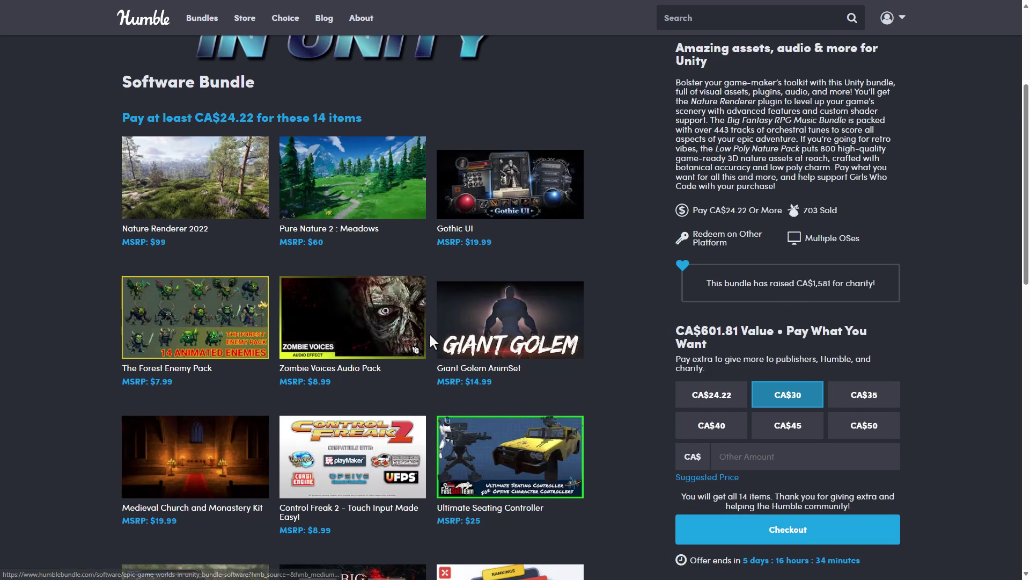
scroll(430, 333, down, 6)
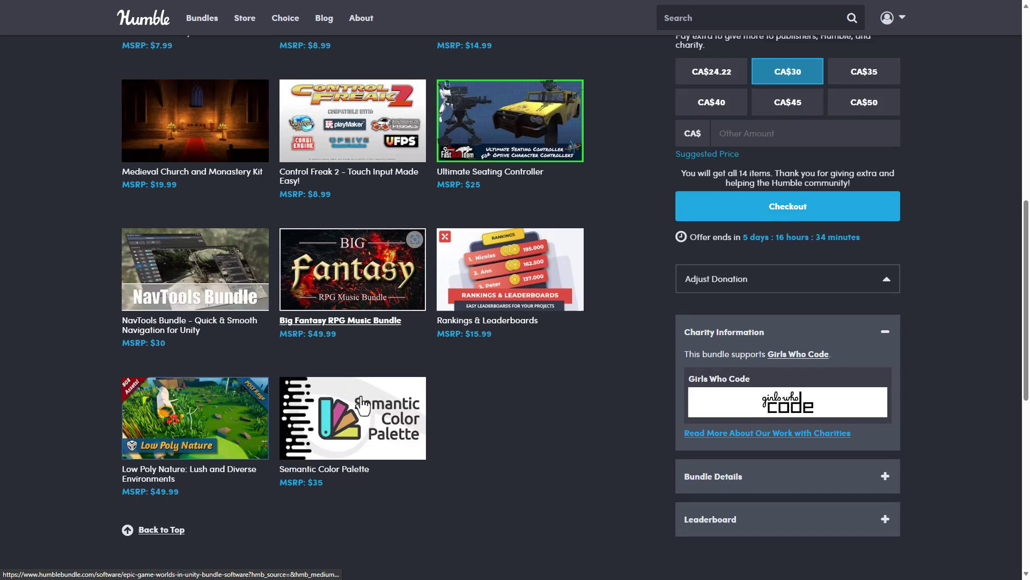
Go back to the Unreal Environment Mega Bundle page and view the bundle filters and first packs of the 19-item tier.
scroll(461, 407, up, 6)
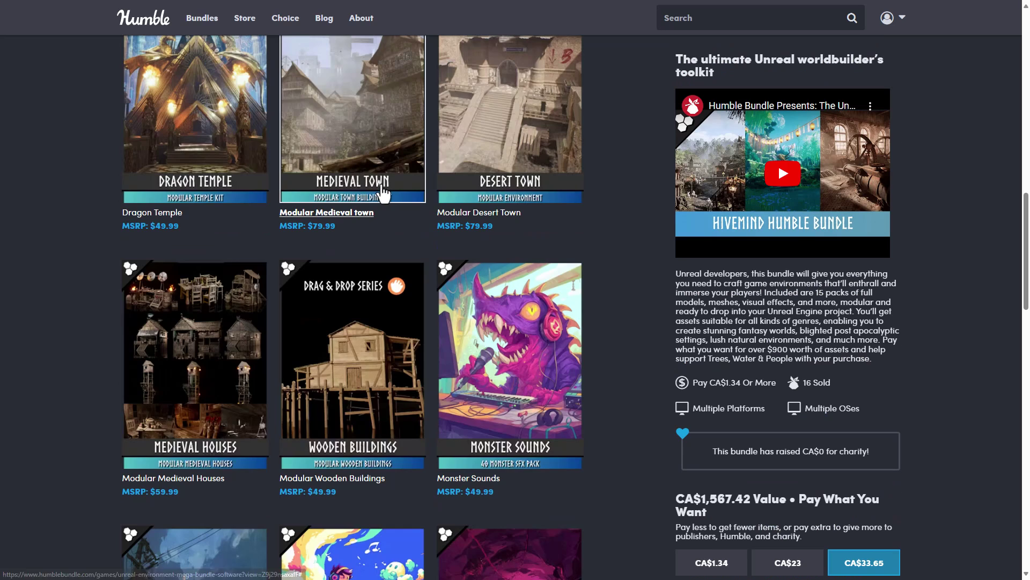
scroll(307, 220, up, 9)
scroll(307, 220, up, 5)
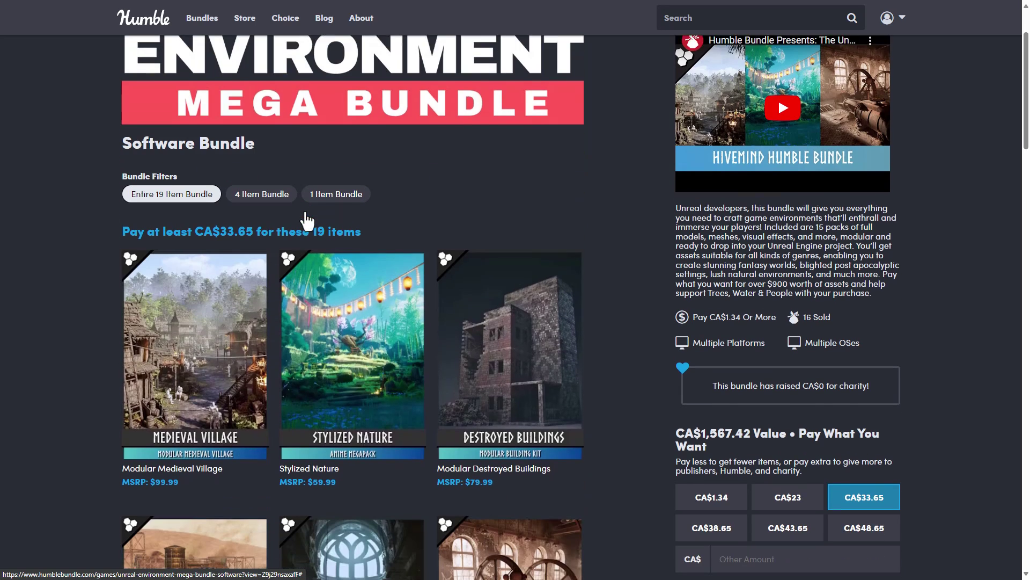